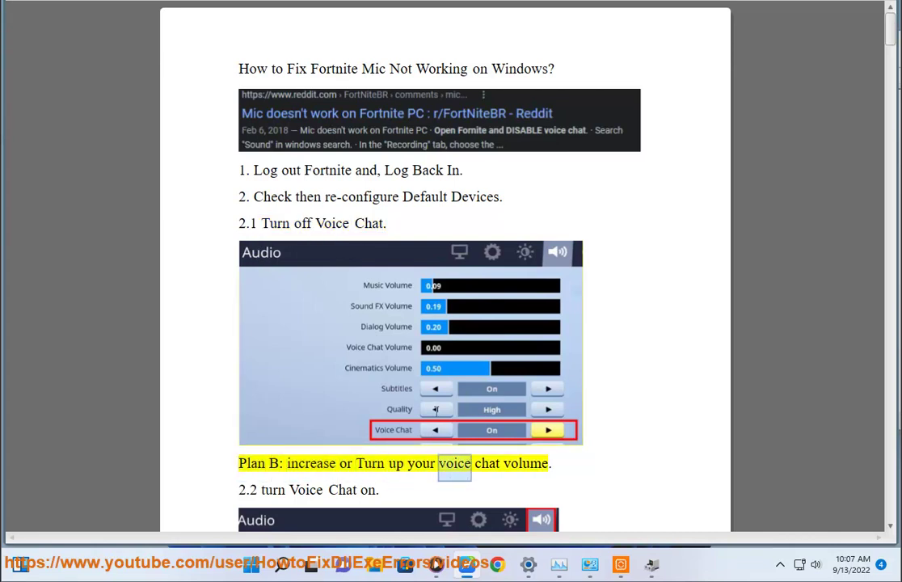
Read the guide's Fortnite voice chat instructions down to the section on re-choosing the default microphone device
{"action": "scroll", "coordinate": [617, 353], "scroll_direction": "down", "scroll_amount": 3}
{"action": "scroll", "coordinate": [408, 500], "scroll_direction": "down", "scroll_amount": 5}
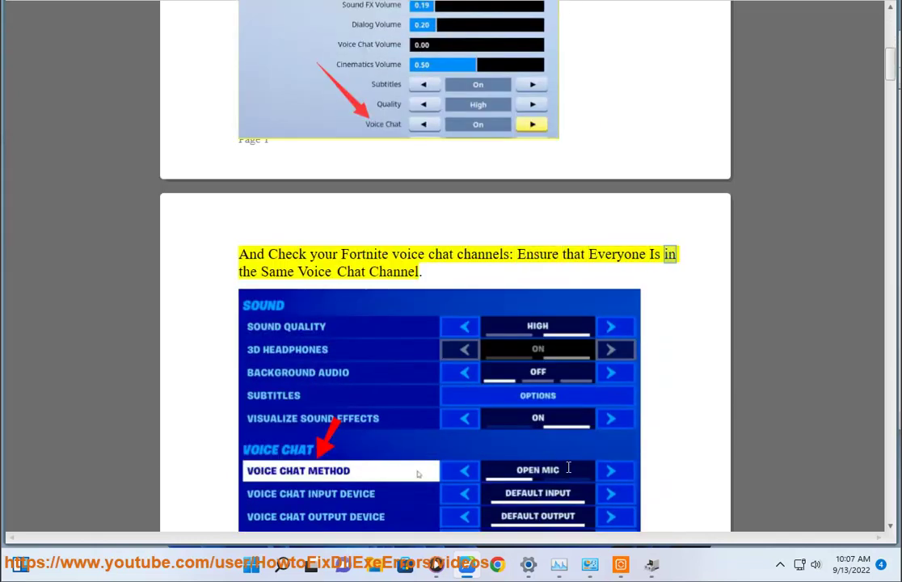
{"action": "scroll", "coordinate": [557, 448], "scroll_direction": "down", "scroll_amount": 5}
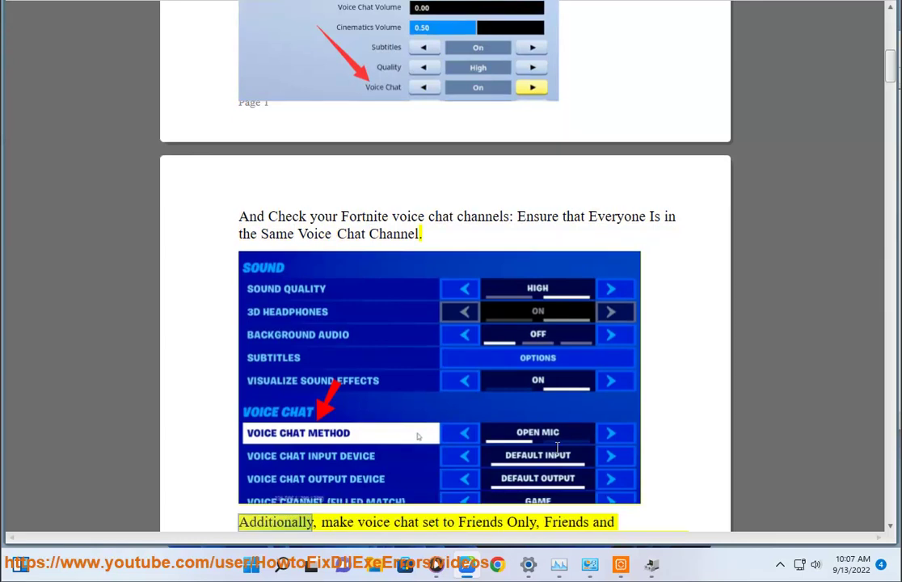
{"action": "scroll", "coordinate": [505, 427], "scroll_direction": "down", "scroll_amount": 2}
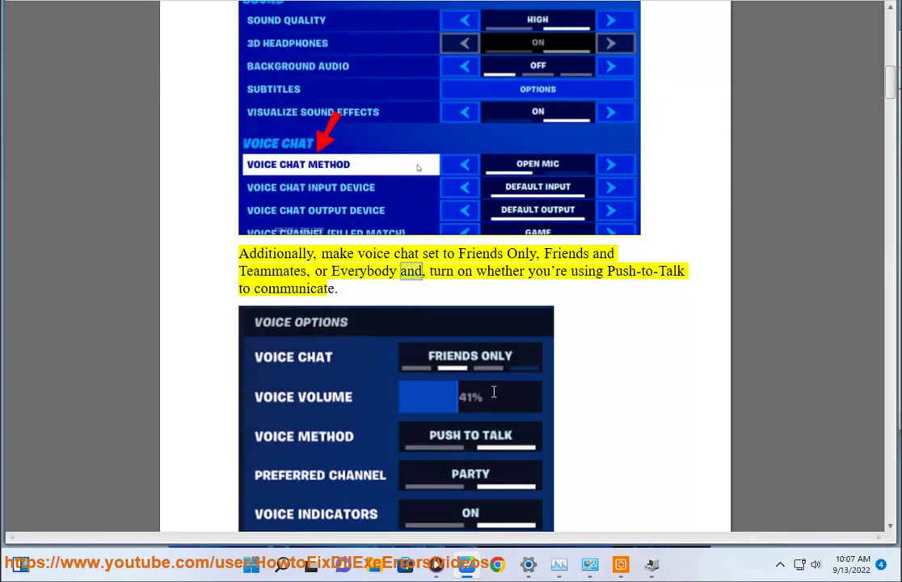
{"action": "scroll", "coordinate": [495, 413], "scroll_direction": "down", "scroll_amount": 1}
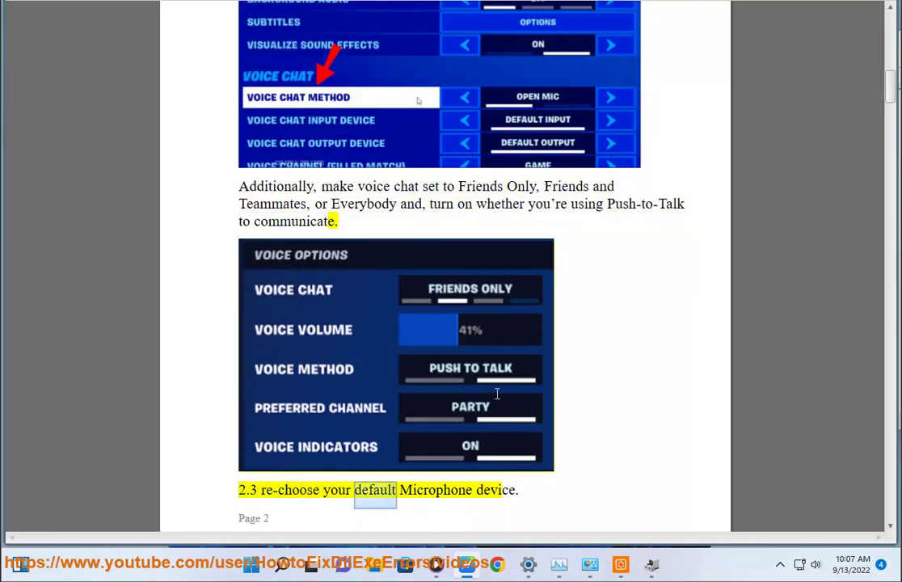
{"action": "scroll", "coordinate": [508, 397], "scroll_direction": "down", "scroll_amount": 1}
{"action": "scroll", "coordinate": [525, 419], "scroll_direction": "down", "scroll_amount": 5}
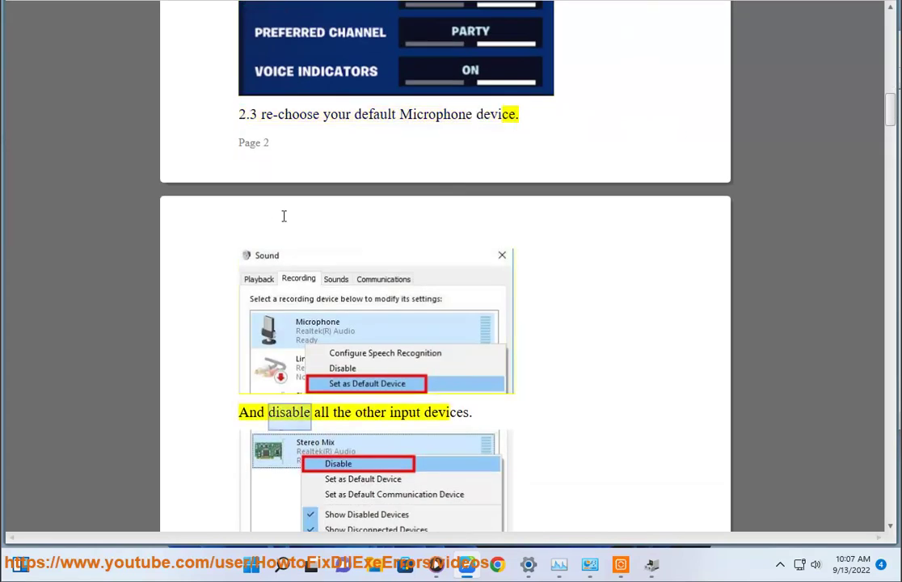
{"action": "scroll", "coordinate": [485, 353], "scroll_direction": "down", "scroll_amount": 2}
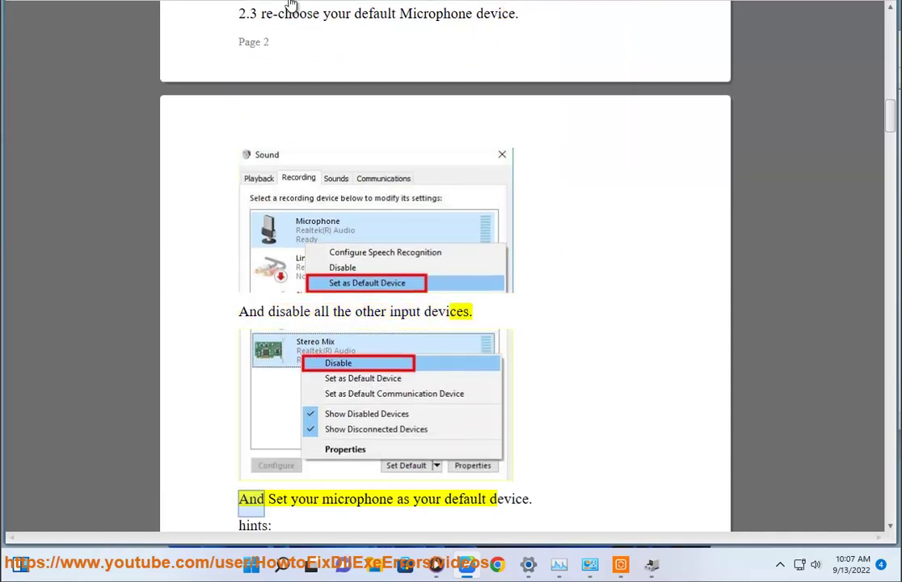
{"action": "scroll", "coordinate": [415, 143], "scroll_direction": "up", "scroll_amount": 1}
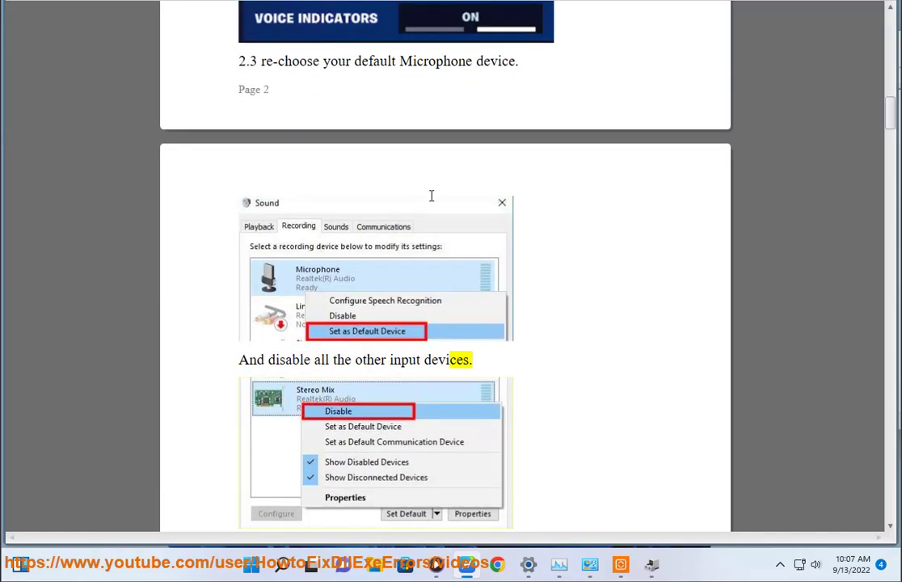
Open the Sound dialog from Control Panel's Hardware and Sound category and place it beside the guide's screenshots
{"action": "double_click", "coordinate": [370, 63]}
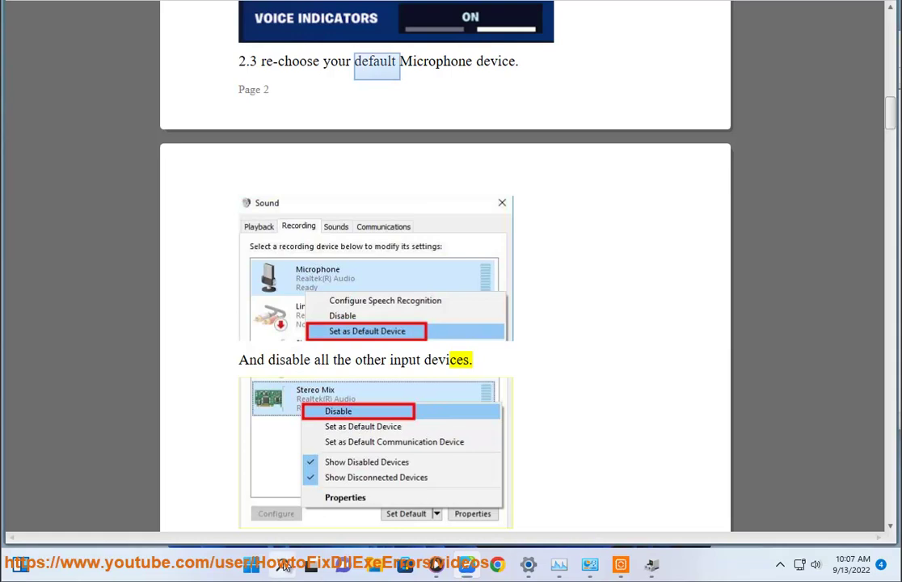
{"action": "left_click", "coordinate": [283, 558]}
{"action": "left_click", "coordinate": [471, 337]}
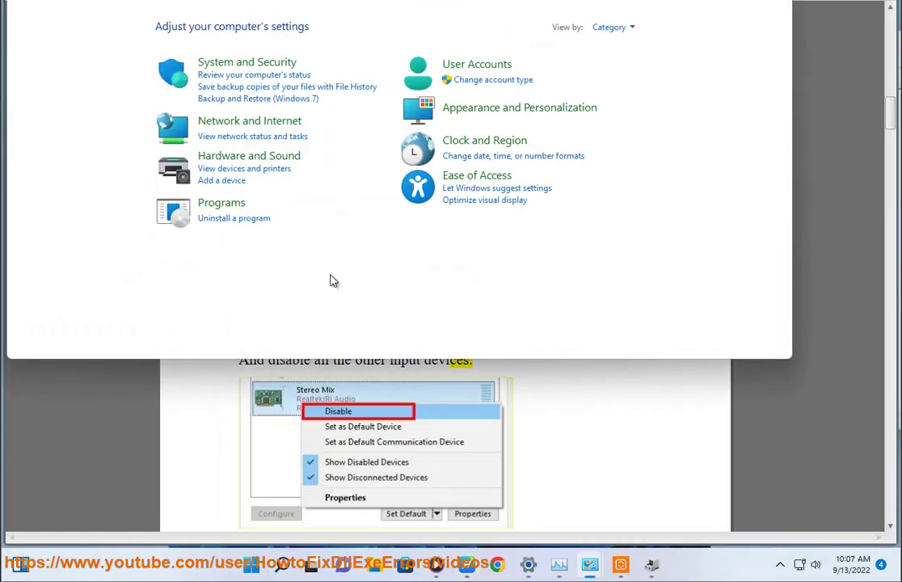
{"action": "left_click", "coordinate": [267, 156]}
{"action": "left_click_drag", "start_coordinate": [388, 0], "coordinate": [519, 101]}
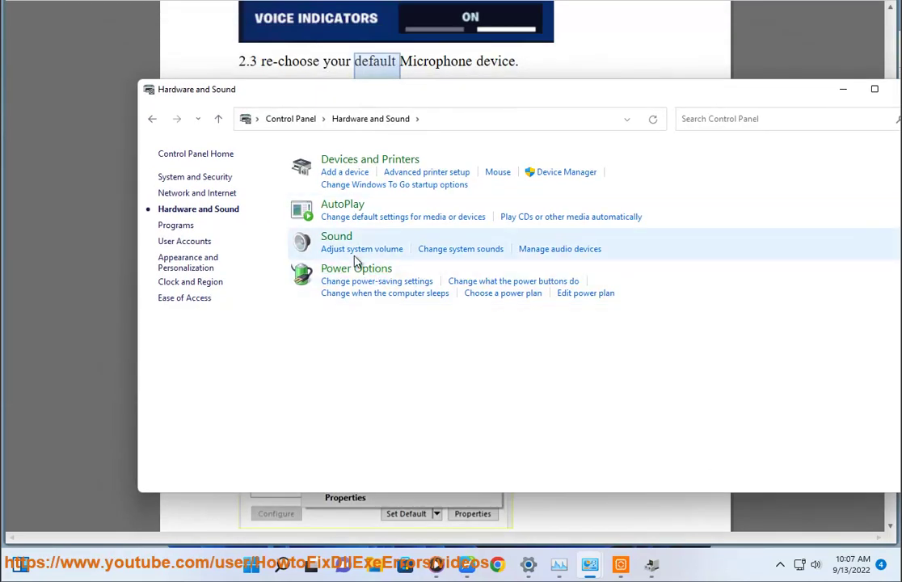
{"action": "left_click", "coordinate": [348, 239]}
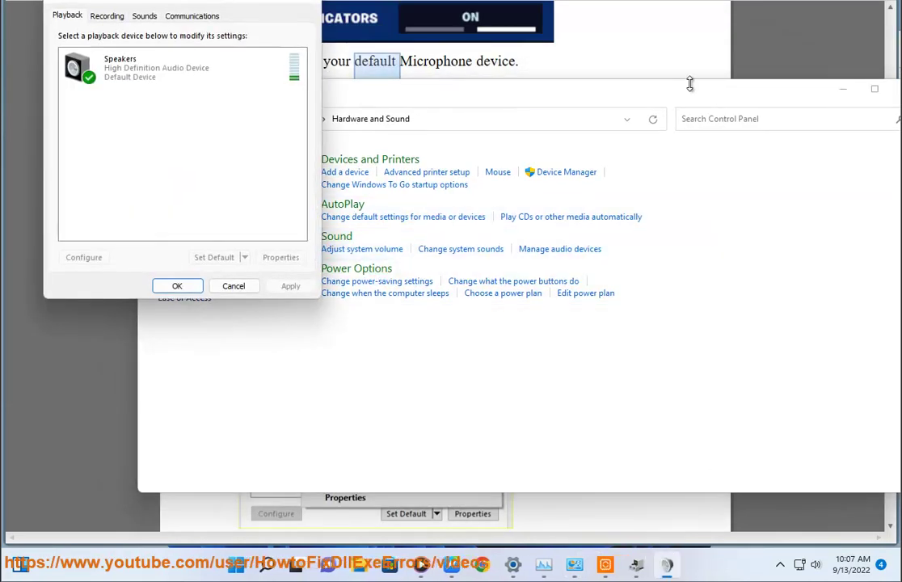
{"action": "left_click", "coordinate": [839, 92]}
{"action": "left_click_drag", "start_coordinate": [235, 4], "coordinate": [699, 188]}
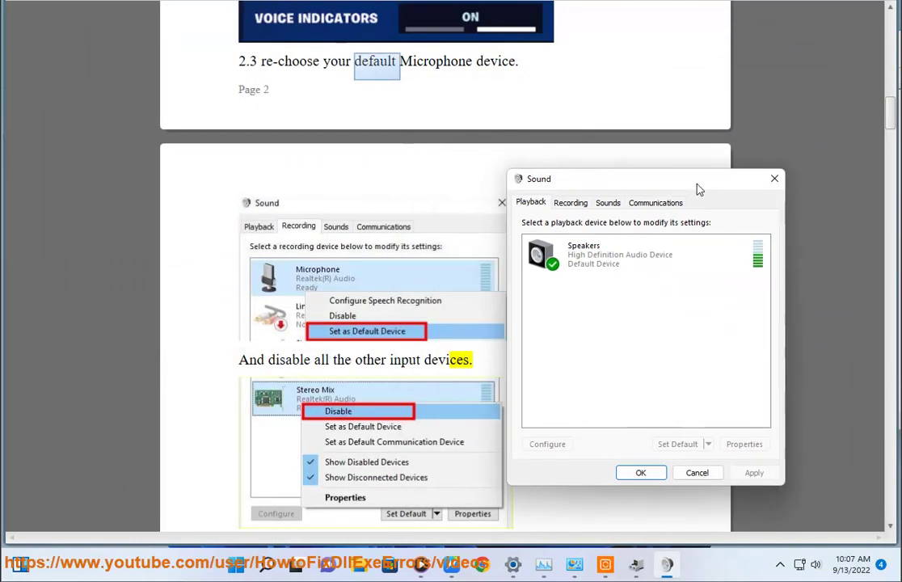
Inspect the Microphone's default-device and disable options among the recording devices, and close the Sound dialog
{"action": "left_click", "coordinate": [576, 209]}
{"action": "left_click", "coordinate": [607, 258]}
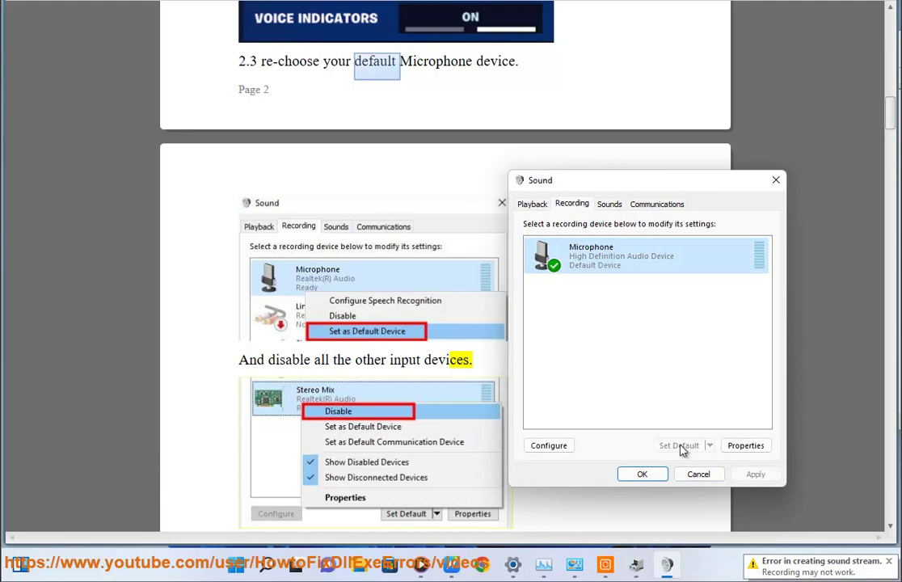
{"action": "right_click", "coordinate": [647, 257]}
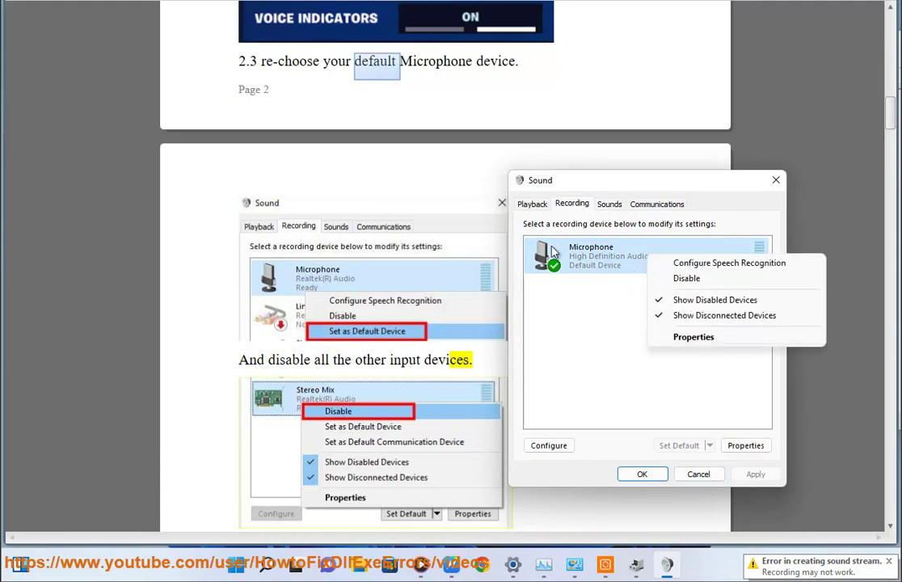
{"action": "left_click", "coordinate": [742, 186]}
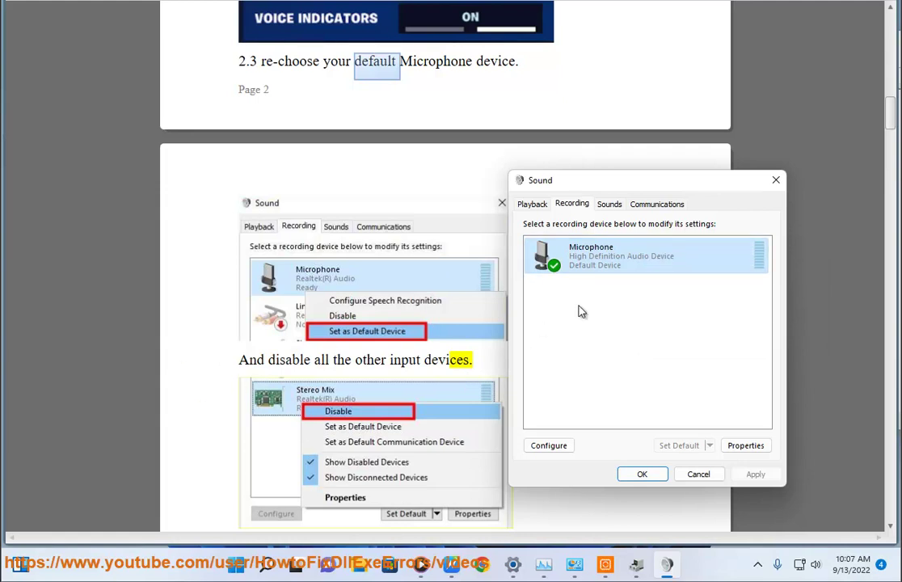
{"action": "right_click", "coordinate": [612, 245]}
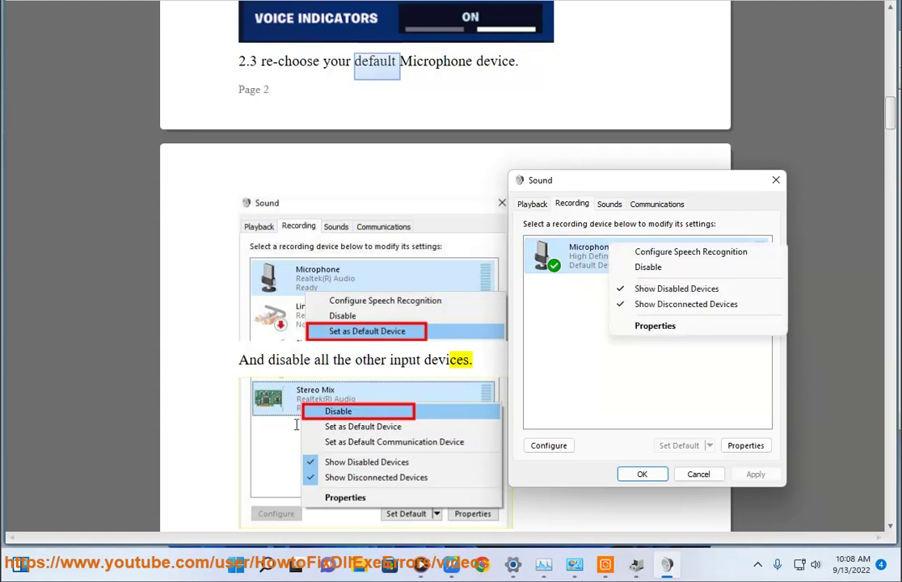
{"action": "left_click", "coordinate": [691, 185]}
{"action": "left_click", "coordinate": [776, 180]}
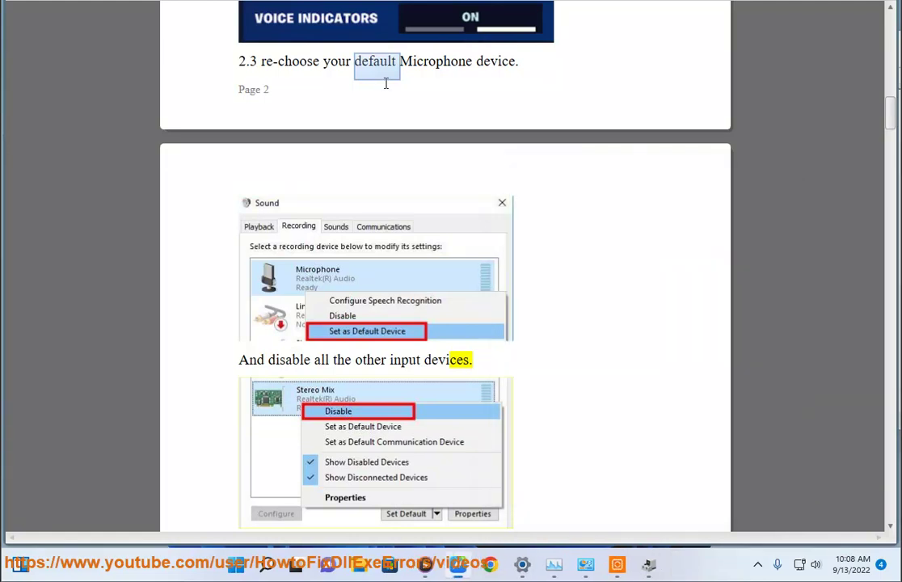
Read the guide's hints on enabling voice chat and in-game volume, down to the Windows microphone permissions item
{"action": "scroll", "coordinate": [644, 316], "scroll_direction": "down", "scroll_amount": 3}
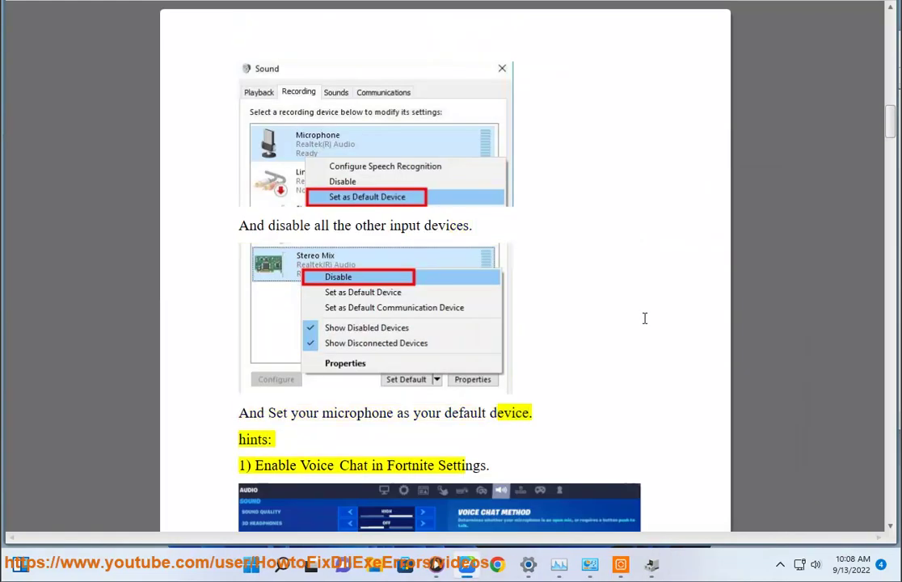
{"action": "scroll", "coordinate": [645, 319], "scroll_direction": "down", "scroll_amount": 3}
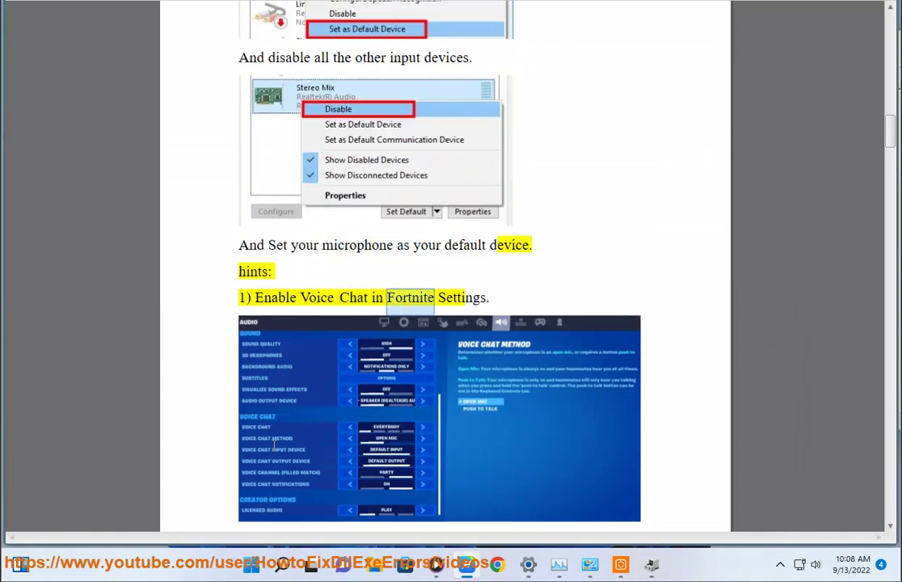
{"action": "scroll", "coordinate": [345, 380], "scroll_direction": "down", "scroll_amount": 4}
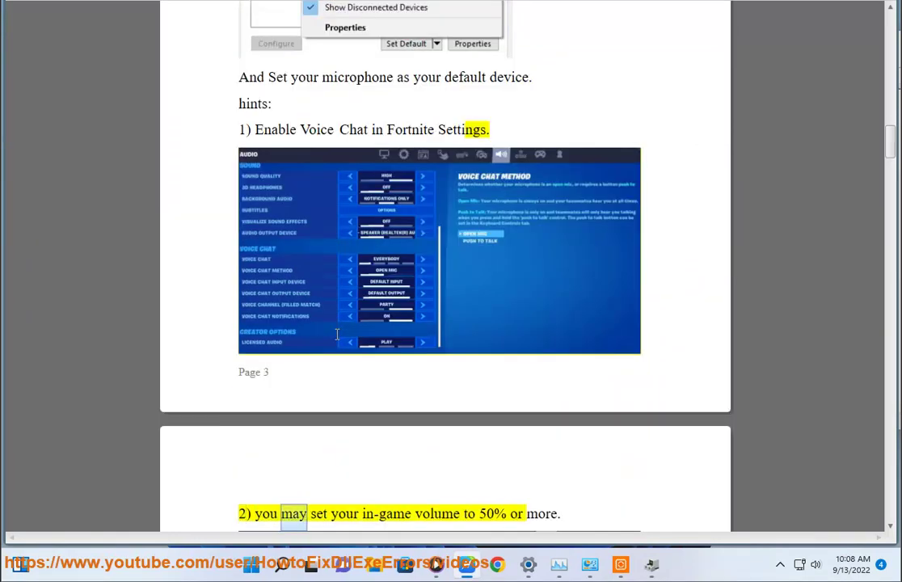
{"action": "scroll", "coordinate": [343, 338], "scroll_direction": "down", "scroll_amount": 2}
{"action": "scroll", "coordinate": [448, 394], "scroll_direction": "down", "scroll_amount": 5}
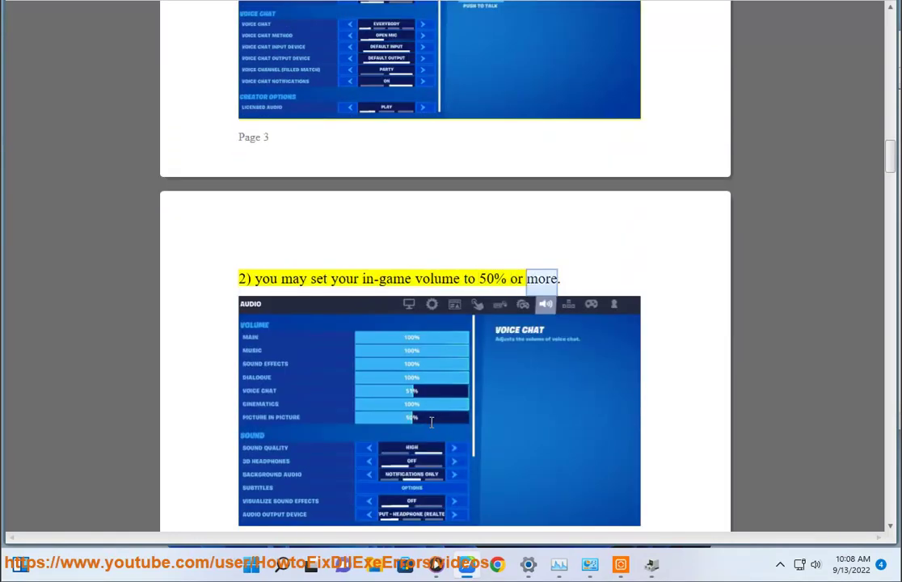
{"action": "scroll", "coordinate": [489, 371], "scroll_direction": "down", "scroll_amount": 3}
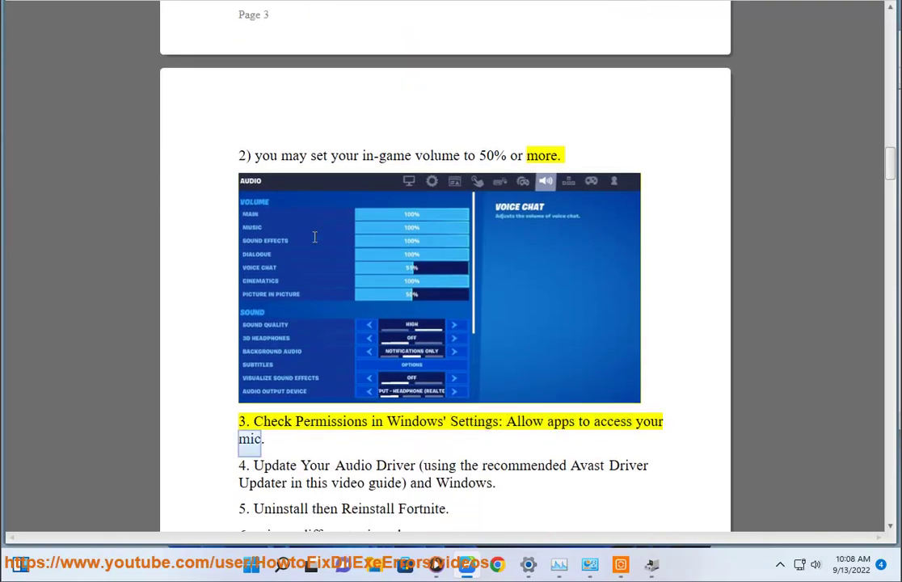
Switch to Windows Settings and open the Microphone app permissions under Privacy & security
{"action": "double_click", "coordinate": [343, 426]}
{"action": "left_click", "coordinate": [288, 570]}
{"action": "left_click", "coordinate": [530, 566]}
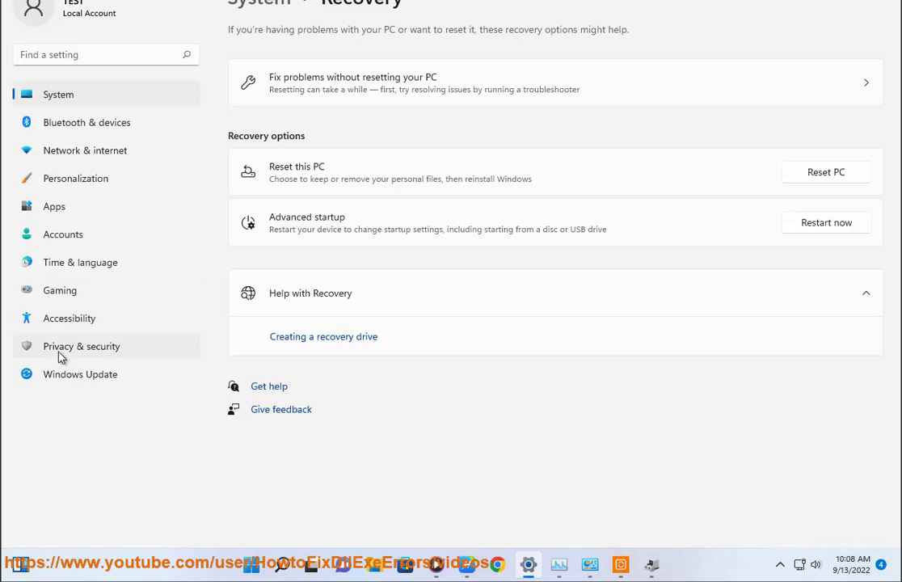
{"action": "left_click", "coordinate": [61, 356]}
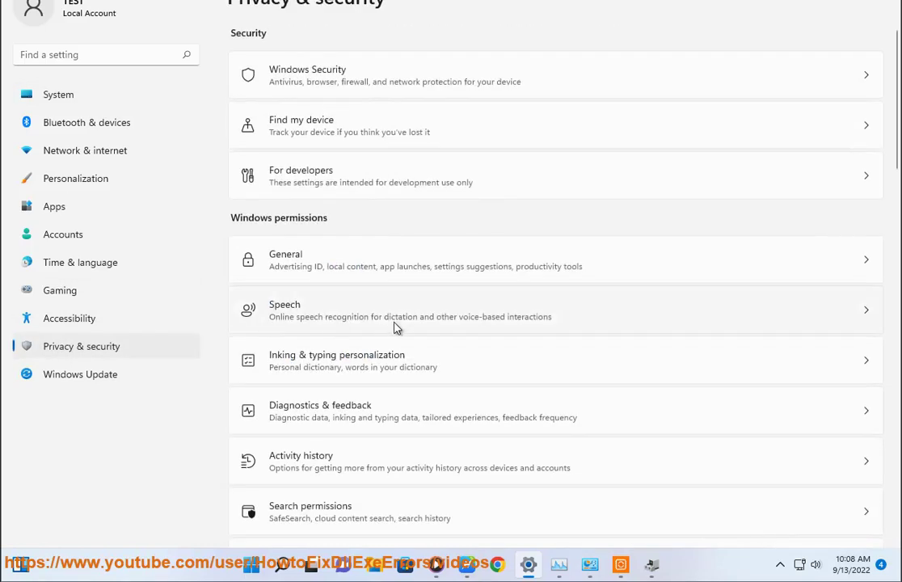
{"action": "scroll", "coordinate": [404, 356], "scroll_direction": "down", "scroll_amount": 5}
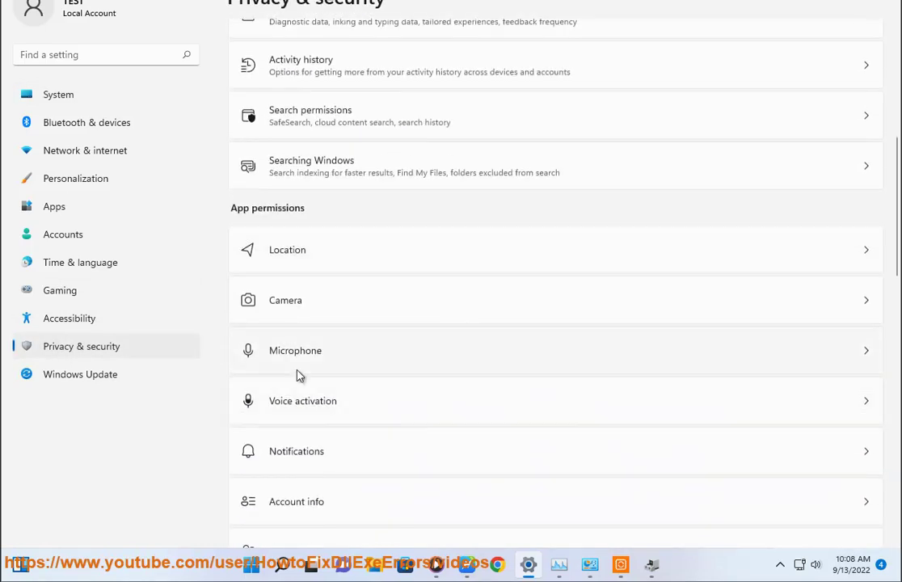
{"action": "left_click", "coordinate": [370, 349]}
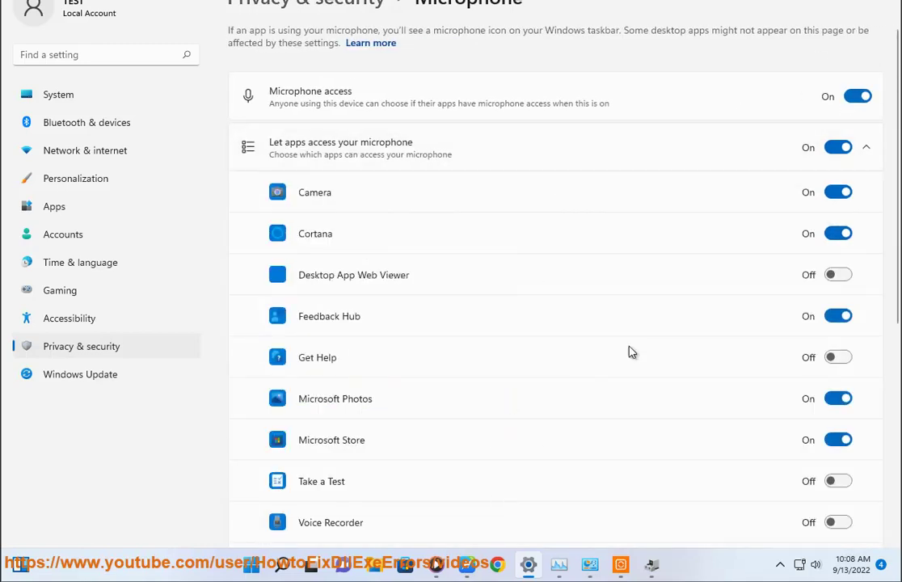
Switch to Avast Driver Updater and start a new scan for outdated drivers
{"action": "key", "text": "alt+Tab"}
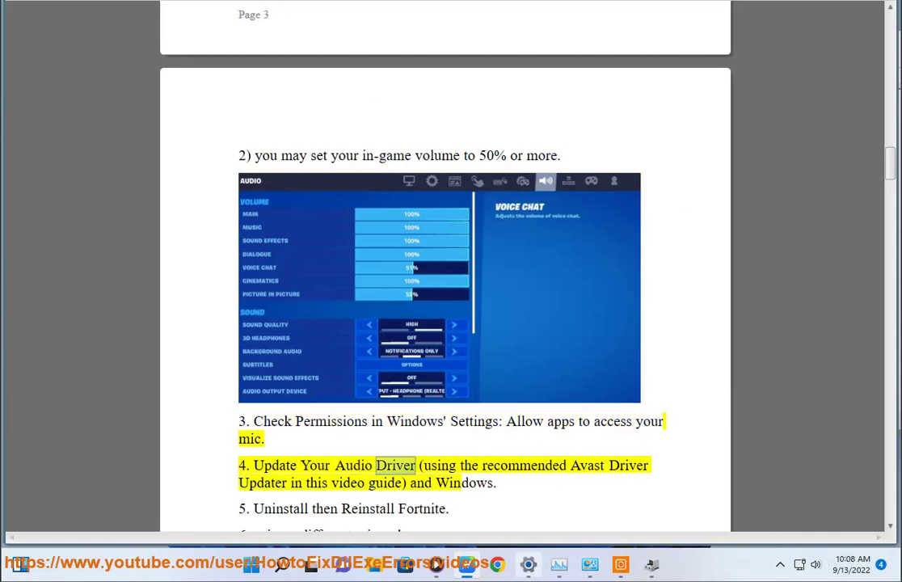
{"action": "left_click", "coordinate": [621, 564]}
{"action": "left_click", "coordinate": [112, 80]}
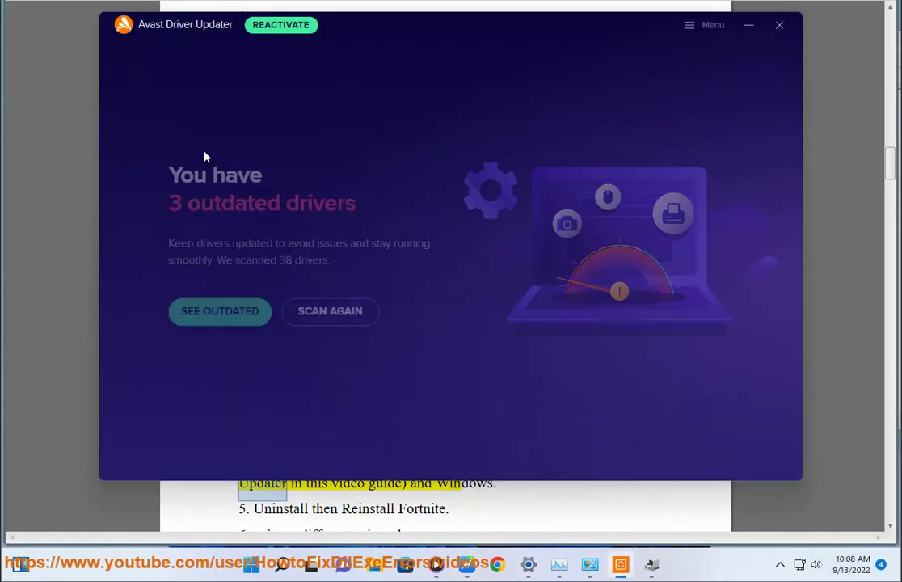
{"action": "left_click", "coordinate": [332, 315]}
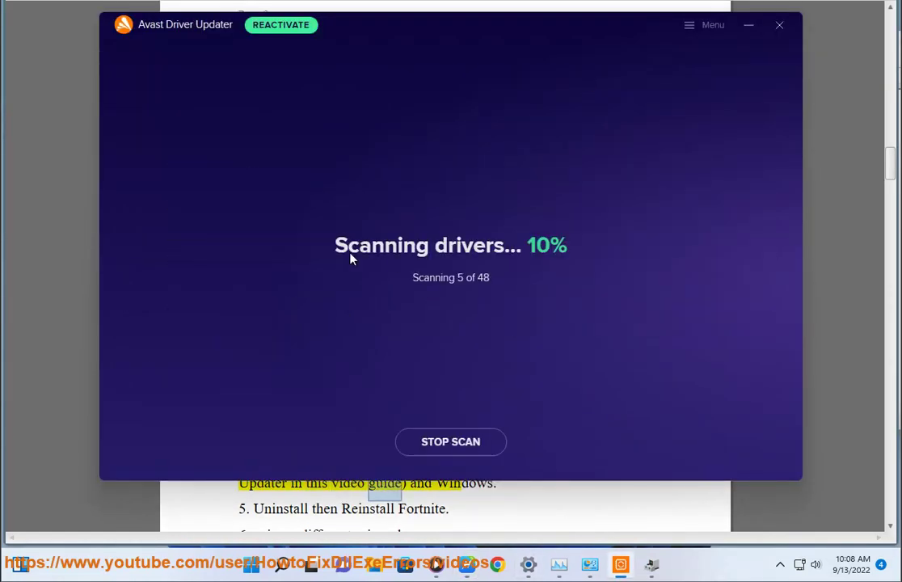
{"action": "left_click", "coordinate": [63, 327]}
Open the Windows Update page in Settings to check for updates, and return to the guide
{"action": "left_click", "coordinate": [528, 564]}
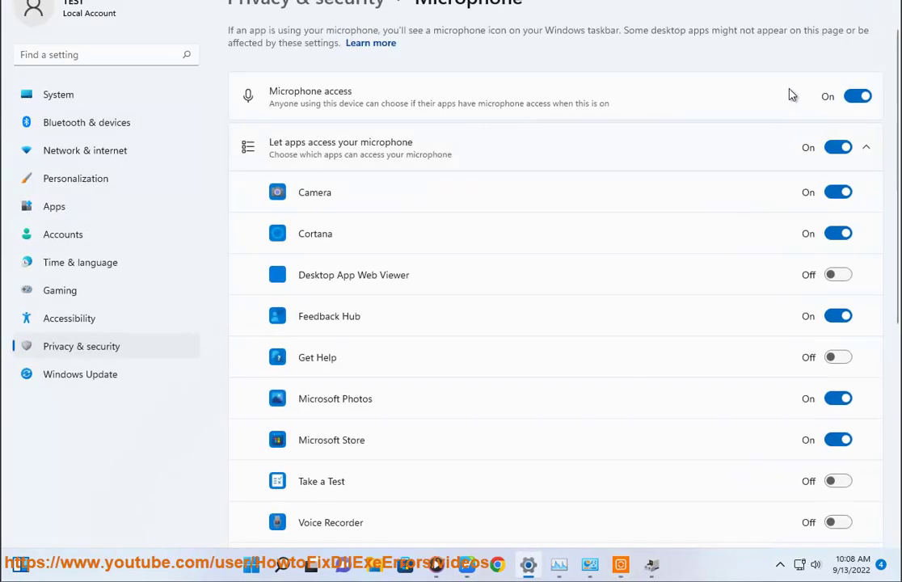
{"action": "left_click", "coordinate": [117, 377]}
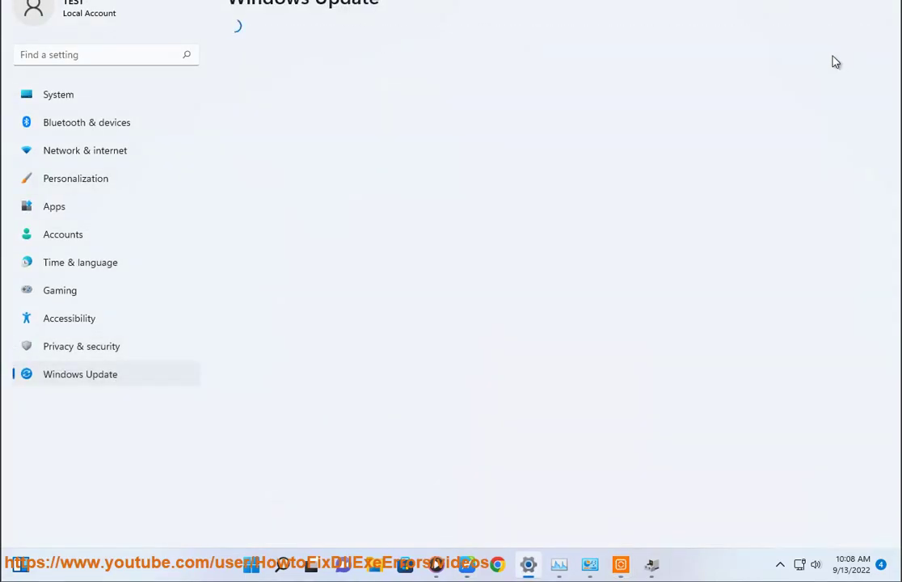
{"action": "left_click", "coordinate": [837, 68]}
{"action": "left_click", "coordinate": [466, 564]}
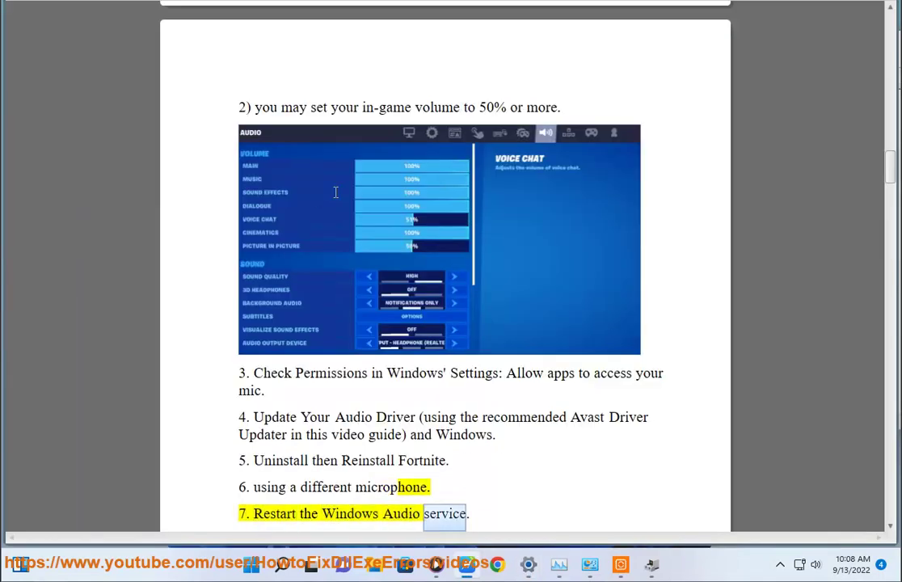
Search Windows for SER and open the Services console
{"action": "double_click", "coordinate": [437, 487]}
{"action": "left_click", "coordinate": [282, 566]}
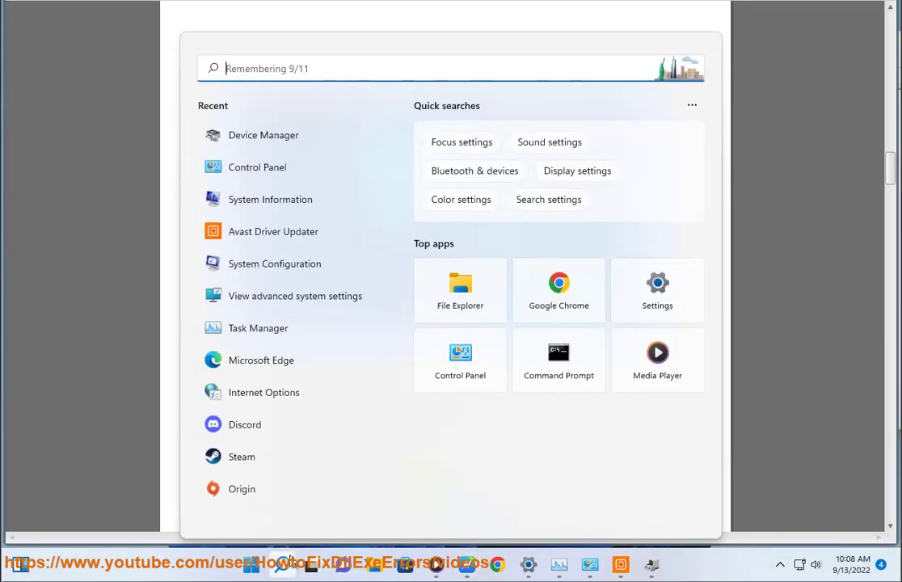
{"action": "type", "text": "SER"}
{"action": "left_click", "coordinate": [287, 186]}
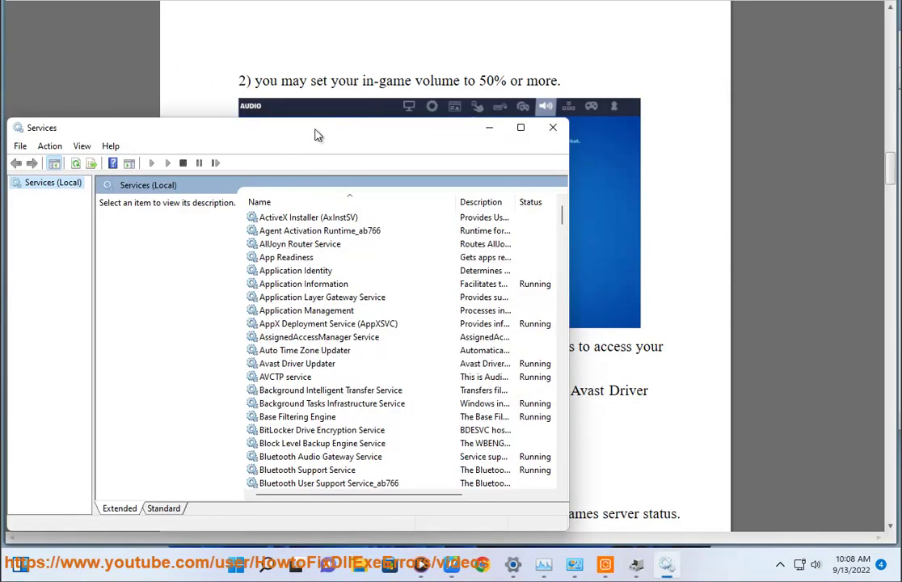
Select the Windows Audio service to bring up its restart option, and minimize the Services window
{"action": "left_click_drag", "start_coordinate": [316, 135], "coordinate": [517, 57]}
{"action": "left_click", "coordinate": [584, 315]}
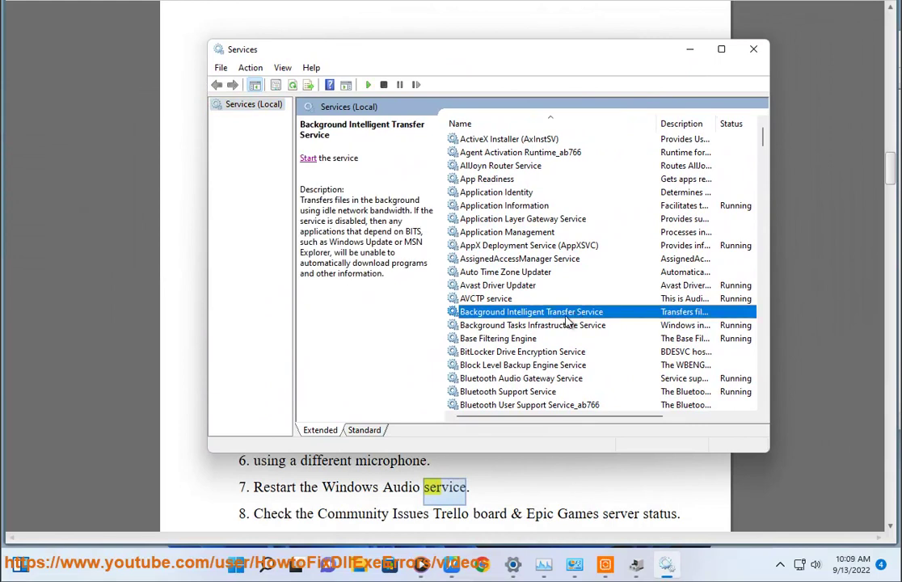
{"action": "key", "text": "w"}
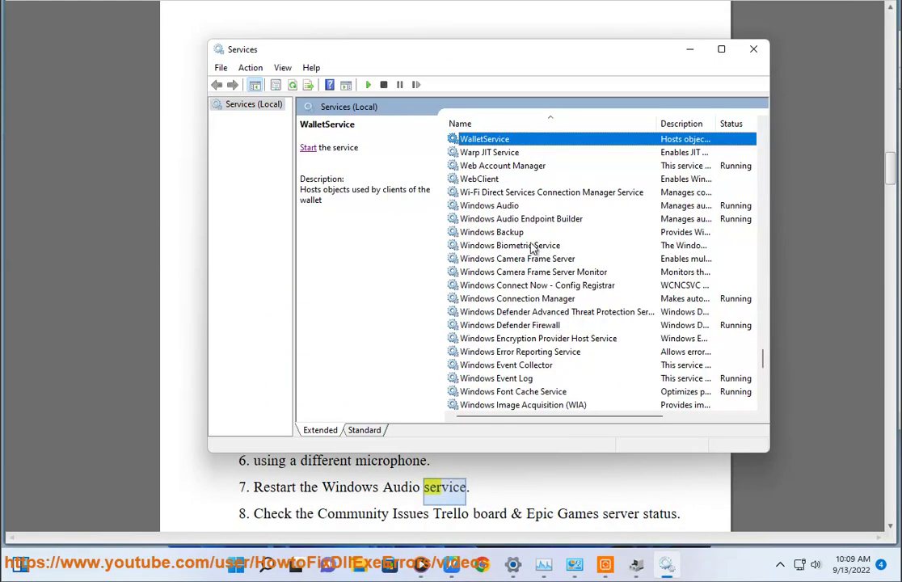
{"action": "left_click", "coordinate": [506, 207]}
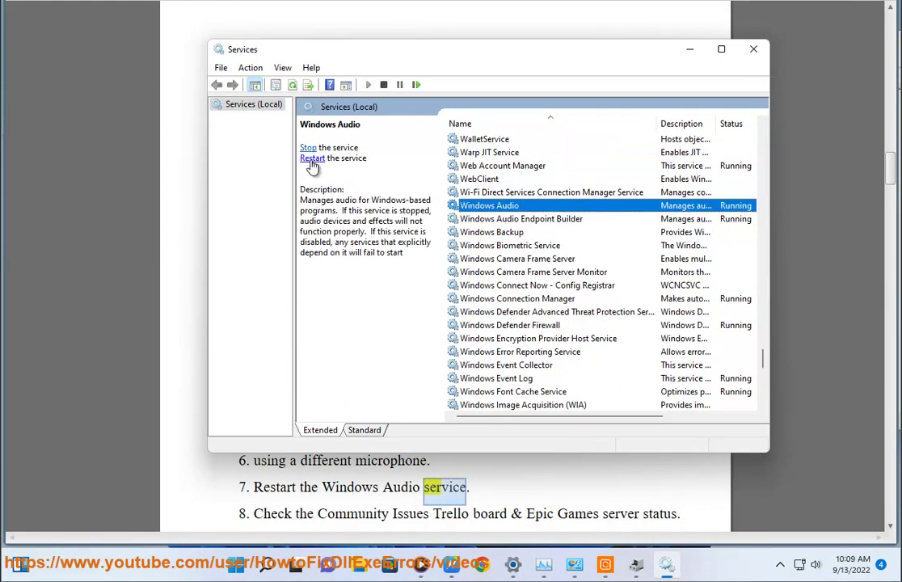
{"action": "left_click", "coordinate": [699, 53]}
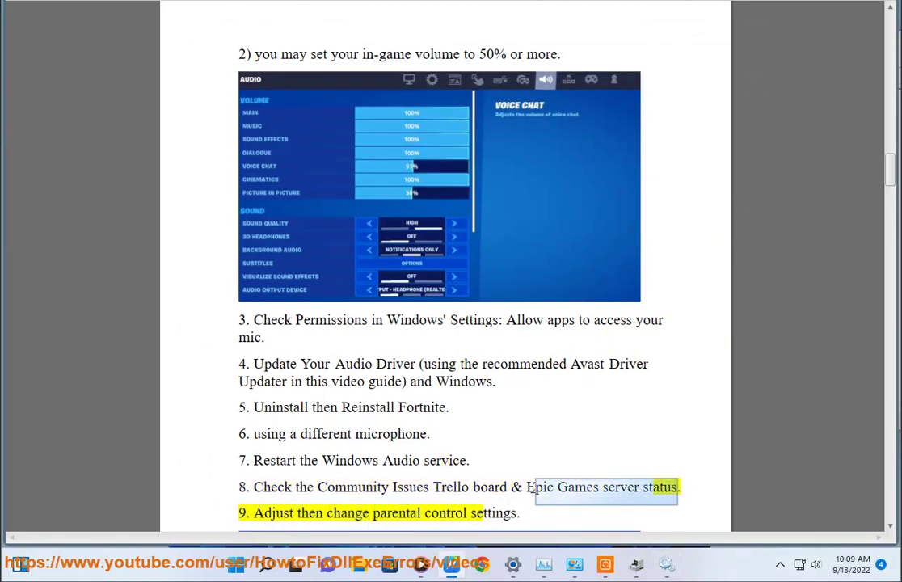
Switch to Chrome, search for Epic Games server status and open the Epic Games Public Status page
{"action": "left_click", "coordinate": [482, 564]}
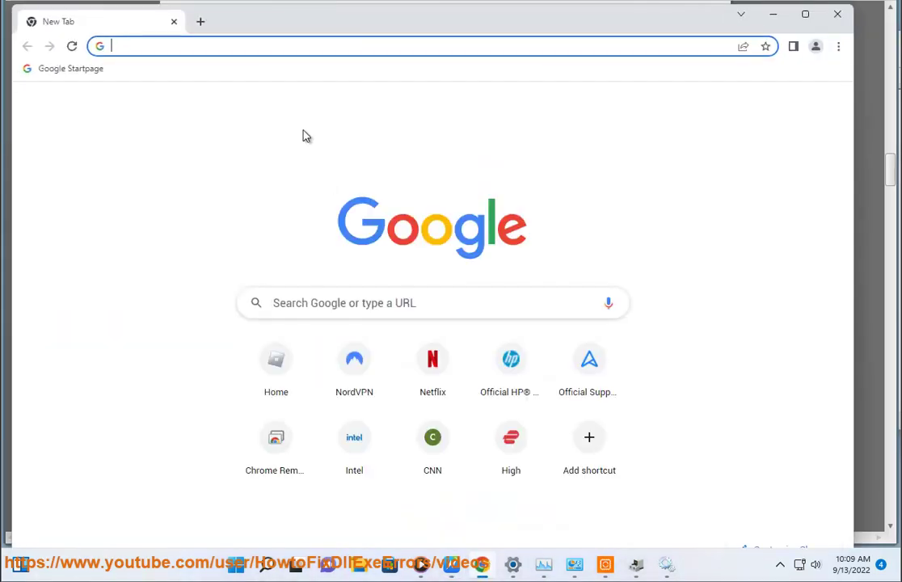
{"action": "type", "text": "Epic Games server status"}
{"action": "left_click", "coordinate": [328, 69]}
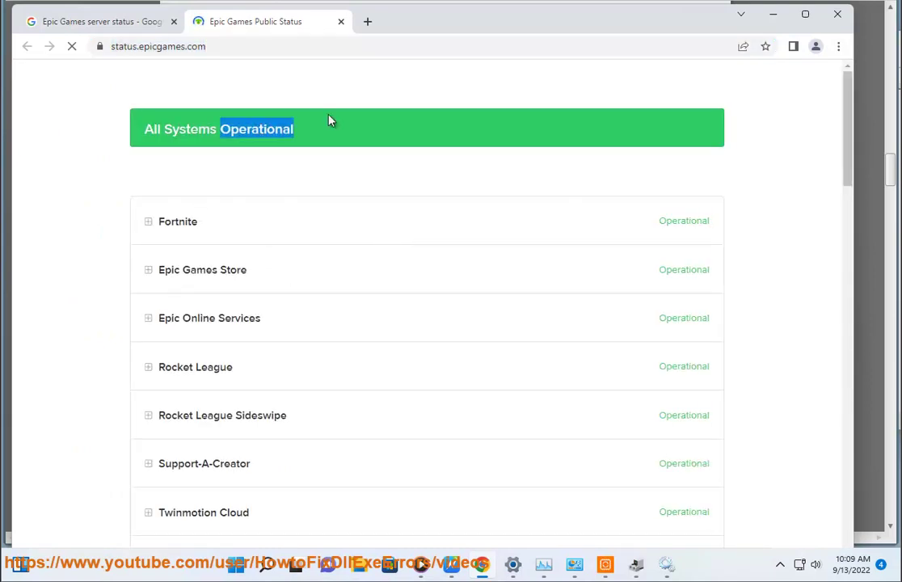
Review the status page's services and Past Incidents, and return to the guide's parental control settings item
{"action": "scroll", "coordinate": [539, 445], "scroll_direction": "down", "scroll_amount": 3}
{"action": "scroll", "coordinate": [535, 451], "scroll_direction": "up", "scroll_amount": 1}
{"action": "scroll", "coordinate": [519, 465], "scroll_direction": "down", "scroll_amount": 6}
{"action": "scroll", "coordinate": [150, 242], "scroll_direction": "up", "scroll_amount": 2}
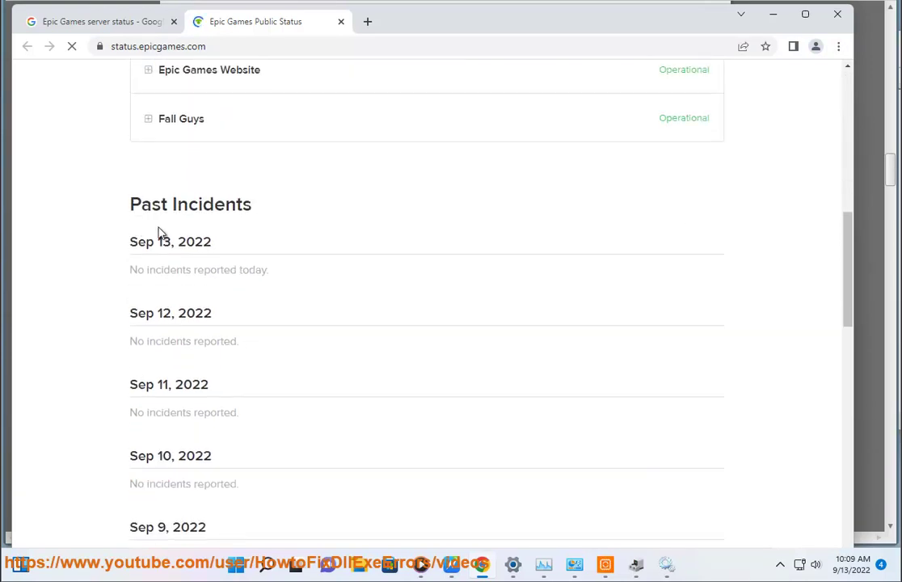
{"action": "left_click_drag", "start_coordinate": [267, 202], "coordinate": [132, 203]}
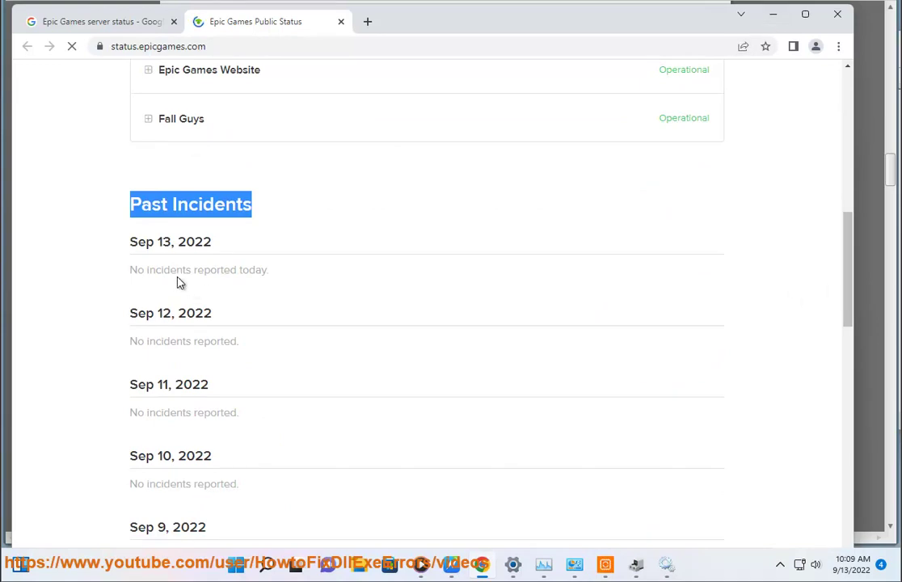
{"action": "left_click", "coordinate": [778, 14]}
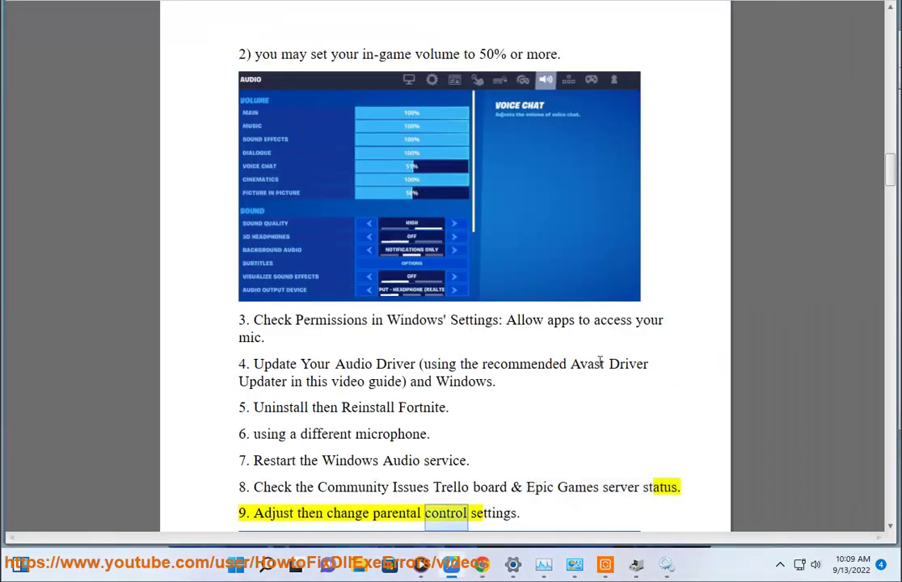
{"action": "scroll", "coordinate": [503, 266], "scroll_direction": "down", "scroll_amount": 3}
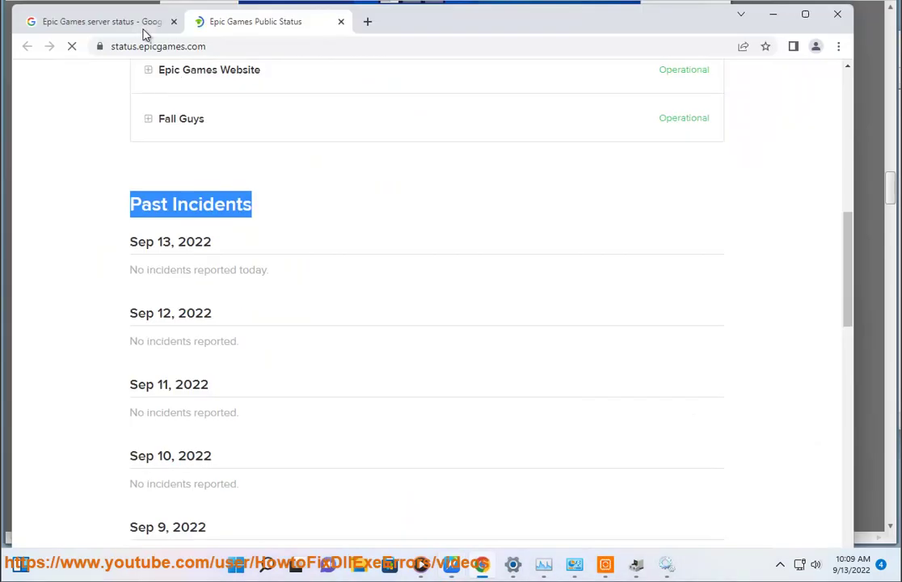
Switch to Chrome, change the Google search to Epic Games server PORTS and highlight the ports to unblock
{"action": "left_click", "coordinate": [125, 25]}
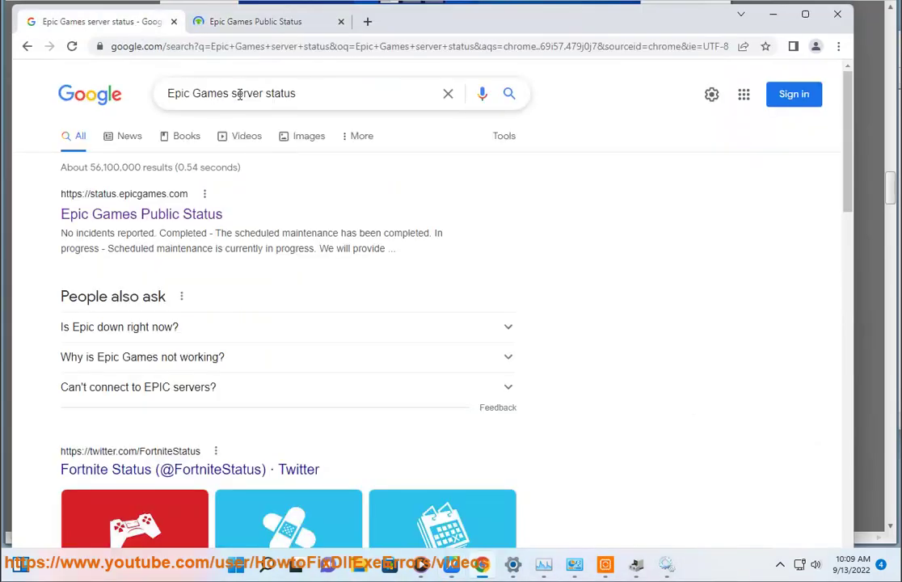
{"action": "double_click", "coordinate": [284, 95]}
{"action": "type", "text": "PORTS"}
{"action": "key", "text": "Return"}
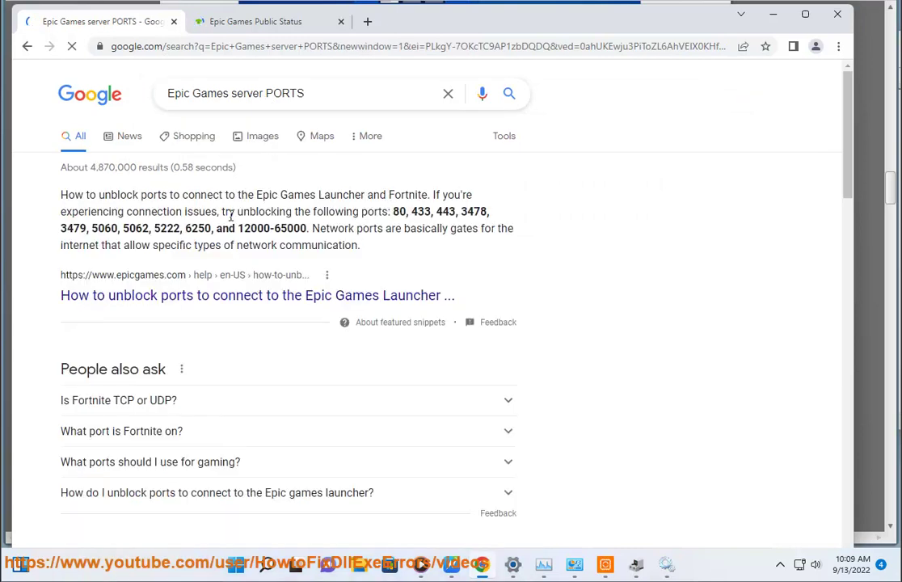
{"action": "left_click_drag", "start_coordinate": [219, 212], "coordinate": [308, 230]}
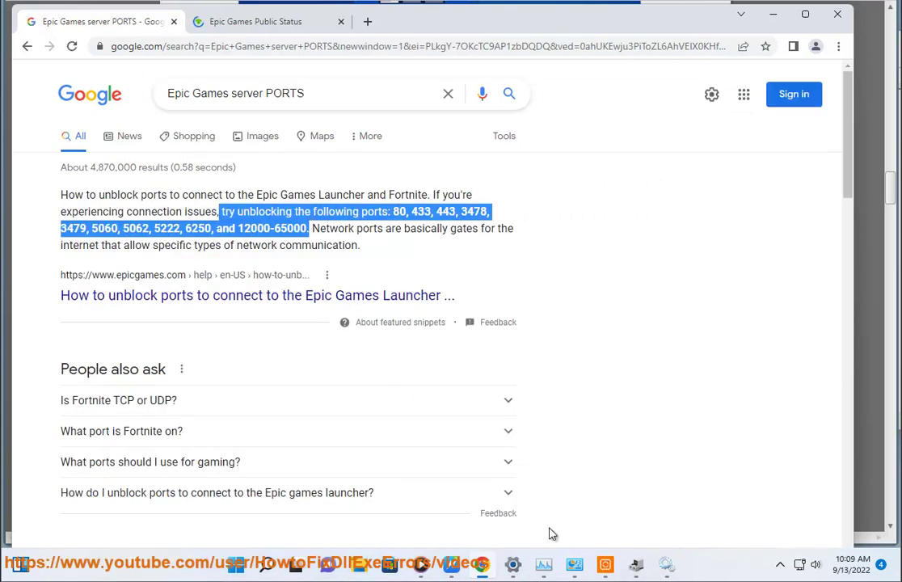
Close the open Hardware and Sound and Devices and Printers windows
{"action": "left_click", "coordinate": [573, 563]}
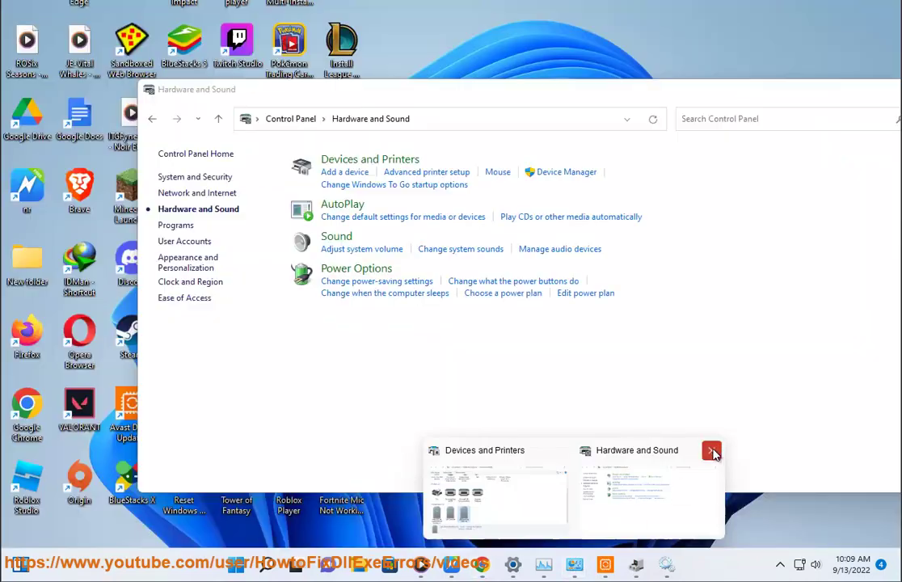
{"action": "left_click", "coordinate": [711, 450]}
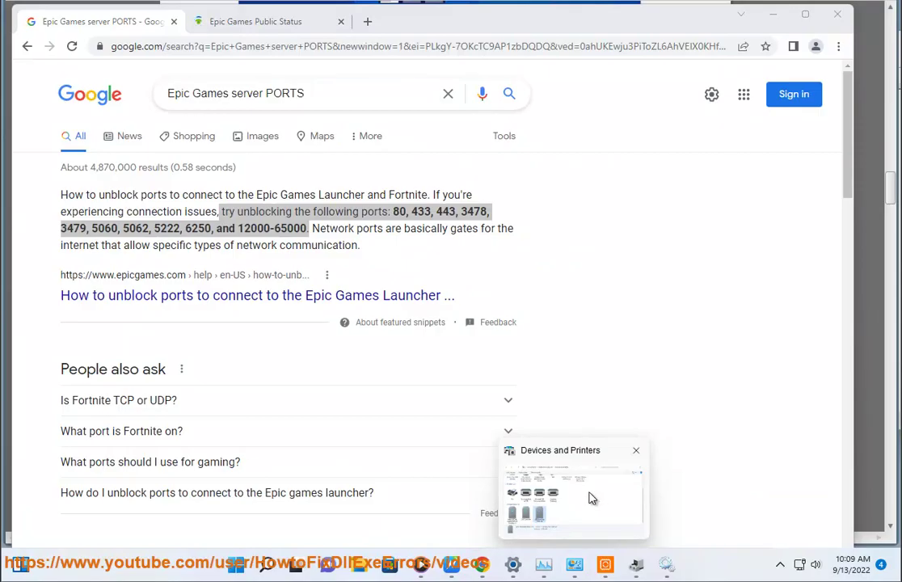
{"action": "left_click", "coordinate": [588, 497]}
{"action": "left_click", "coordinate": [890, 72]}
Open Control Panel and go through System and Security to the advanced settings of Windows Defender Firewall
{"action": "left_click", "coordinate": [282, 565]}
{"action": "left_click", "coordinate": [501, 361]}
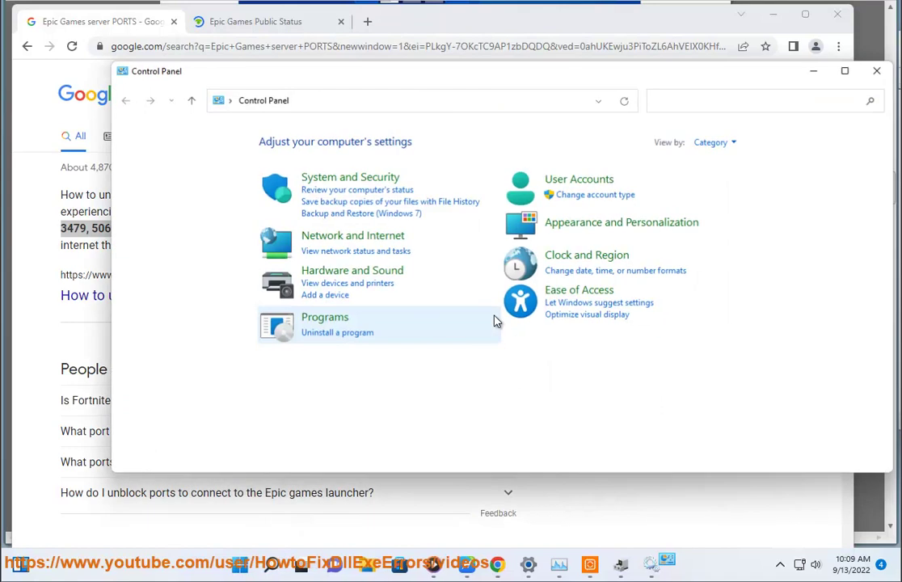
{"action": "left_click", "coordinate": [336, 176]}
{"action": "left_click", "coordinate": [356, 188]}
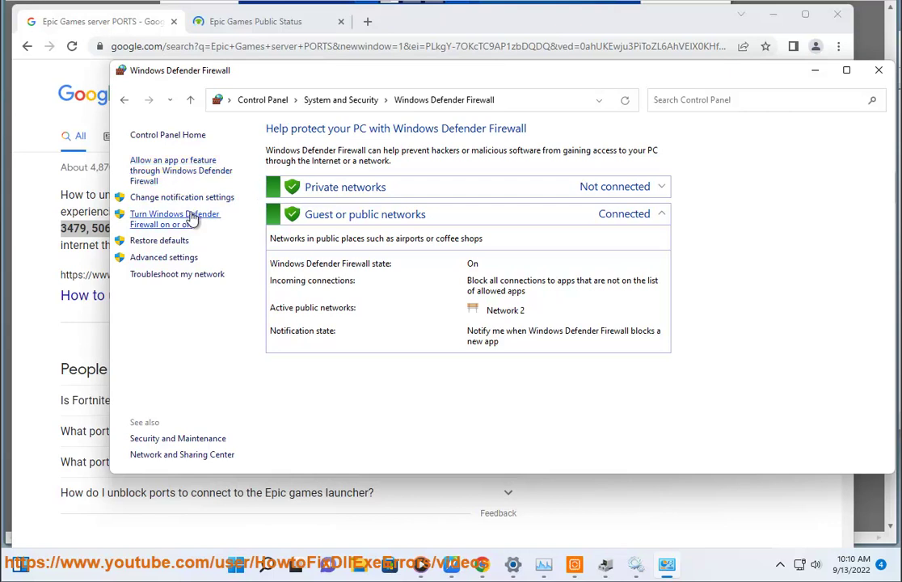
{"action": "left_click", "coordinate": [188, 260]}
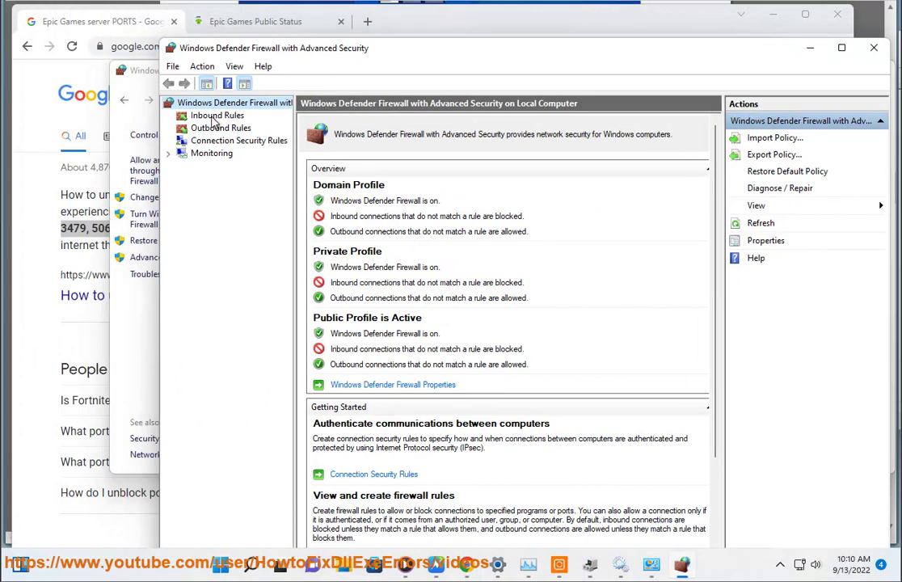
Start a new outbound firewall rule of type Port, up to entering the specific remote TCP ports
{"action": "left_click", "coordinate": [218, 128]}
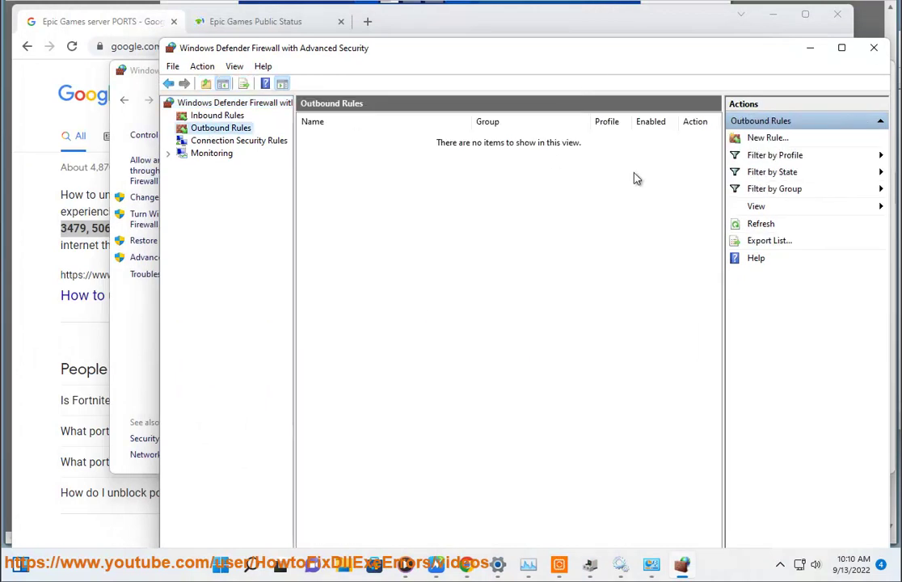
{"action": "left_click", "coordinate": [770, 139]}
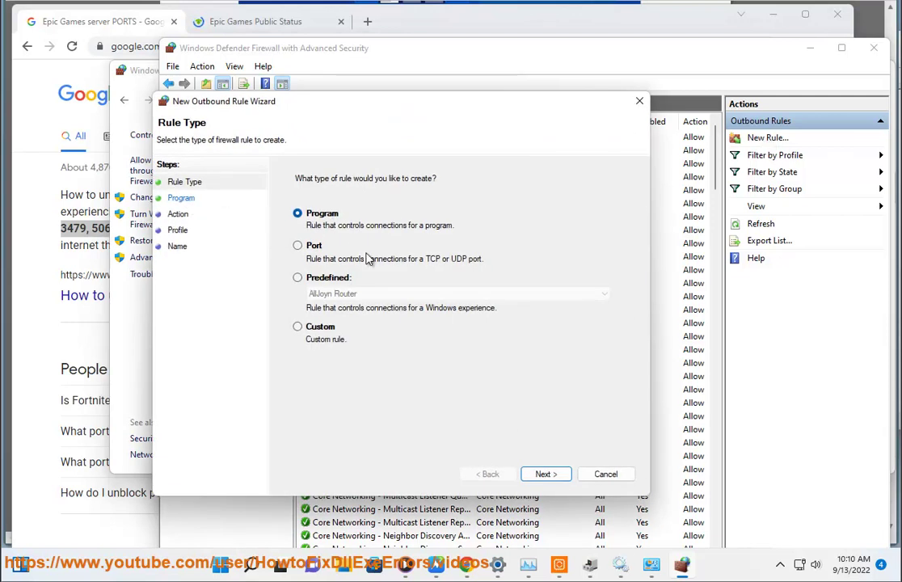
{"action": "left_click", "coordinate": [299, 246]}
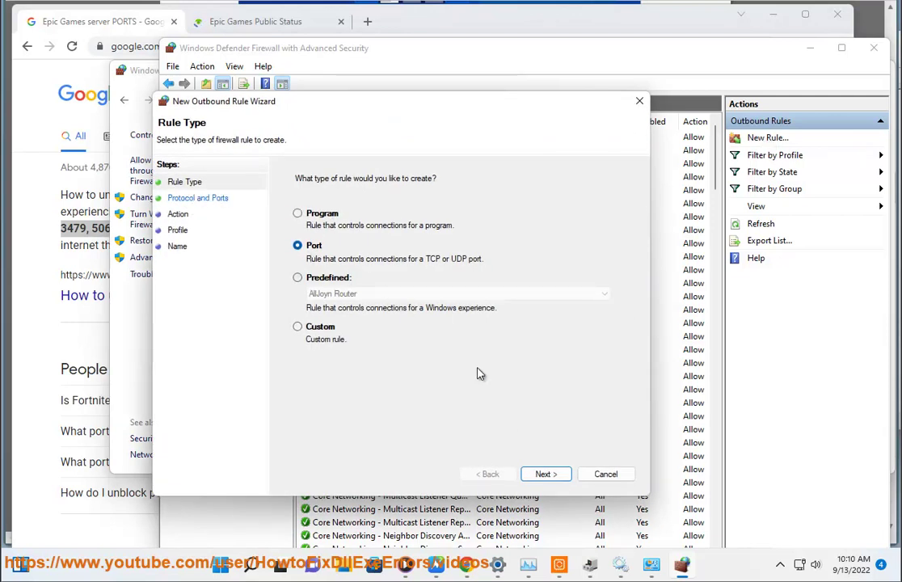
{"action": "left_click", "coordinate": [543, 476]}
{"action": "left_click", "coordinate": [436, 287]}
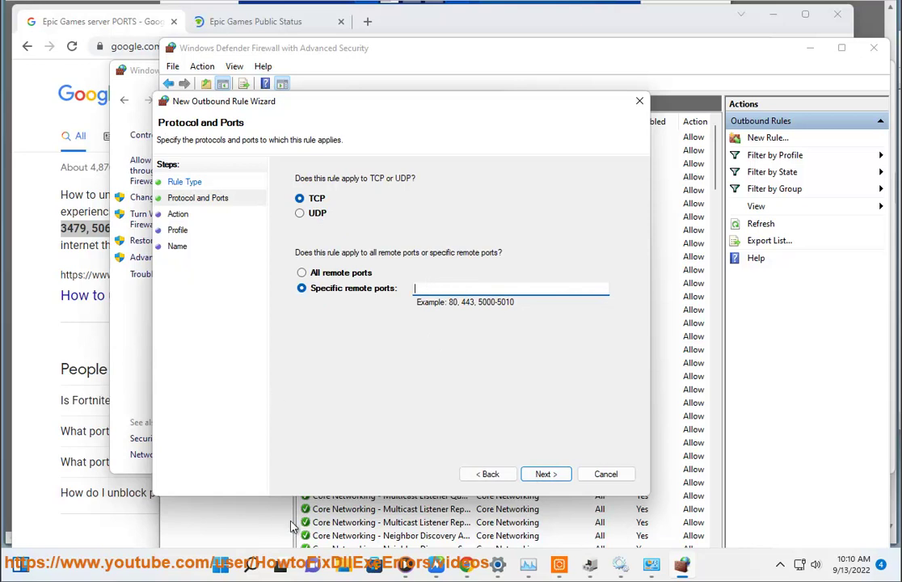
Switch to Chrome, highlight the required port numbers in the search result, and return to the rule wizard
{"action": "left_click", "coordinate": [468, 565]}
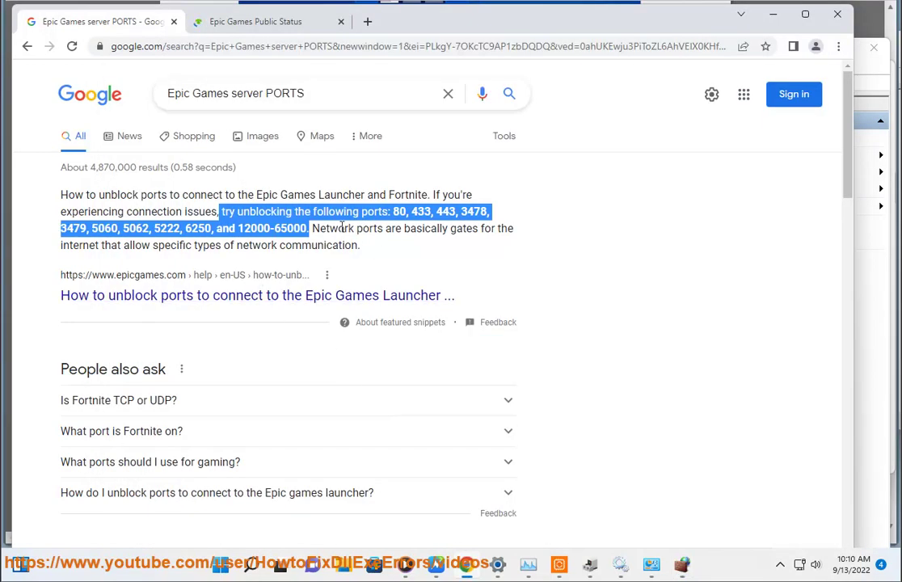
{"action": "left_click_drag", "start_coordinate": [393, 211], "coordinate": [405, 251]}
{"action": "left_click", "coordinate": [775, 16]}
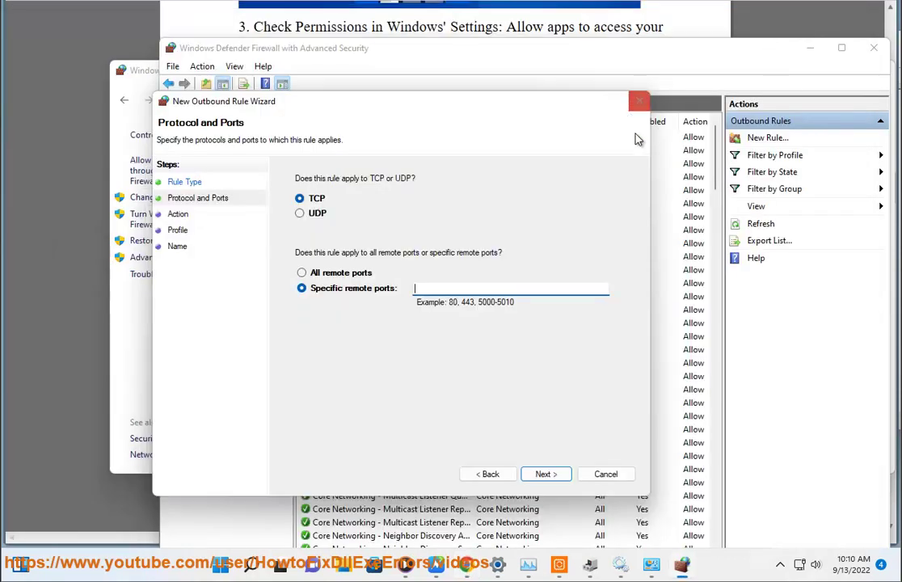
Cancel the outbound rule wizard and close both firewall windows to get back to the guide
{"action": "left_click", "coordinate": [642, 102]}
{"action": "left_click", "coordinate": [882, 73]}
{"action": "left_click", "coordinate": [874, 48]}
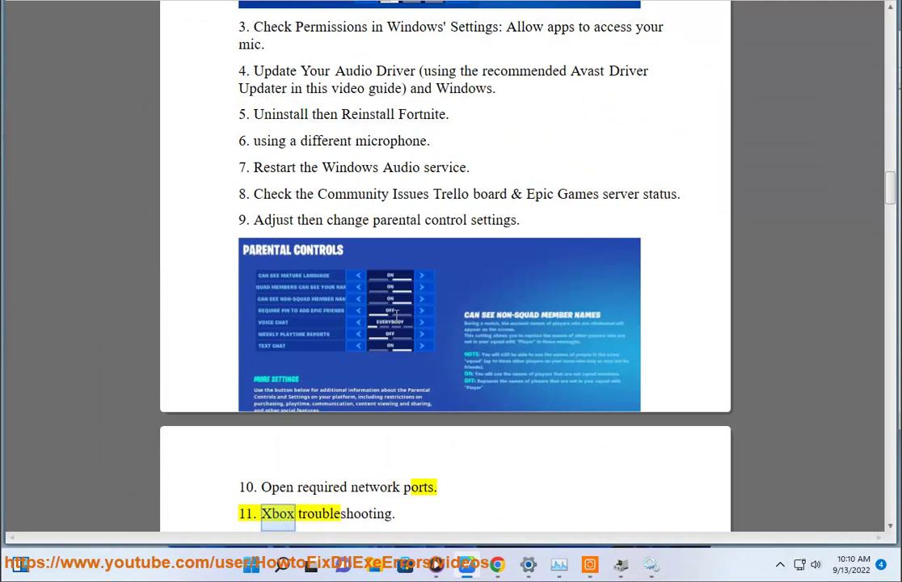
Read the guide's Xbox troubleshooting items on Google's DNS server, the MTU value and cross-platform privacy settings
{"action": "scroll", "coordinate": [418, 364], "scroll_direction": "down", "scroll_amount": 2}
{"action": "scroll", "coordinate": [418, 363], "scroll_direction": "down", "scroll_amount": 3}
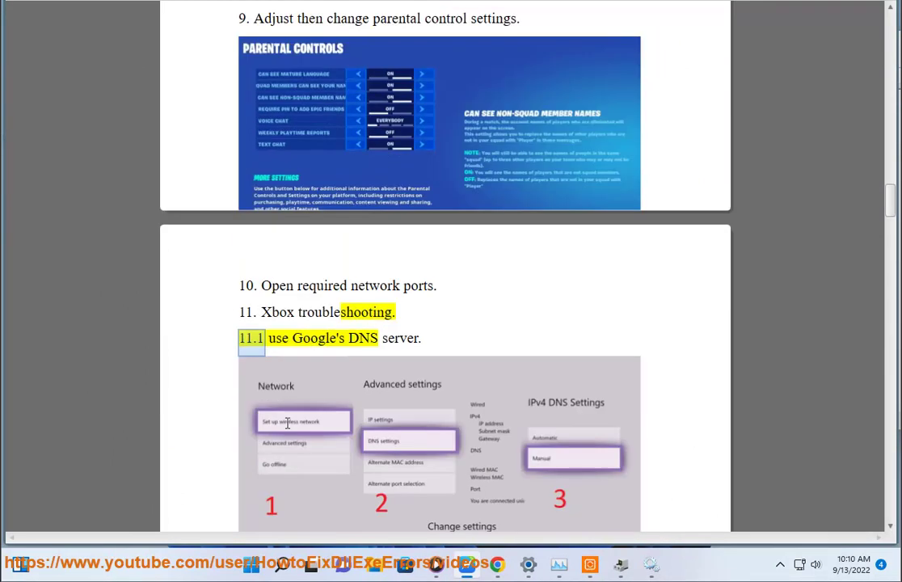
{"action": "scroll", "coordinate": [337, 123], "scroll_direction": "down", "scroll_amount": 2}
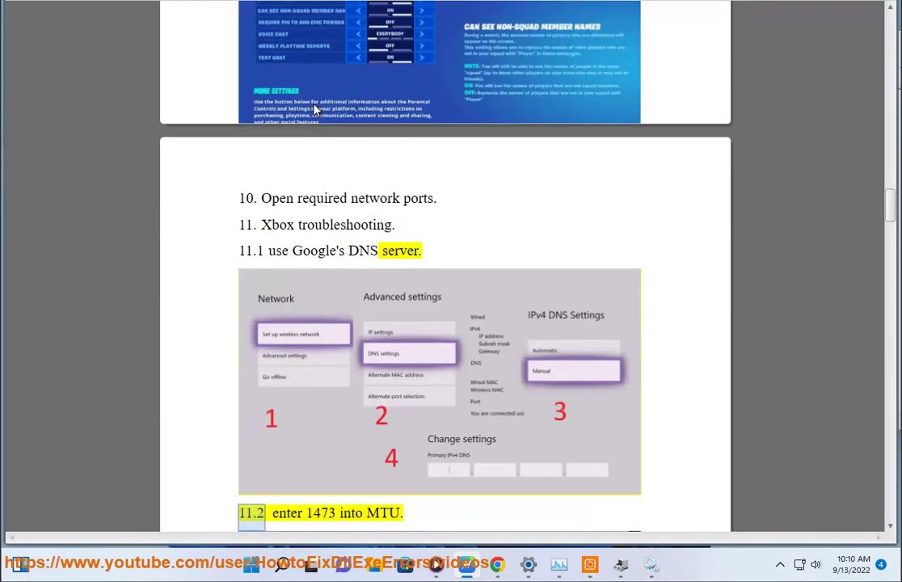
{"action": "scroll", "coordinate": [477, 445], "scroll_direction": "down", "scroll_amount": 5}
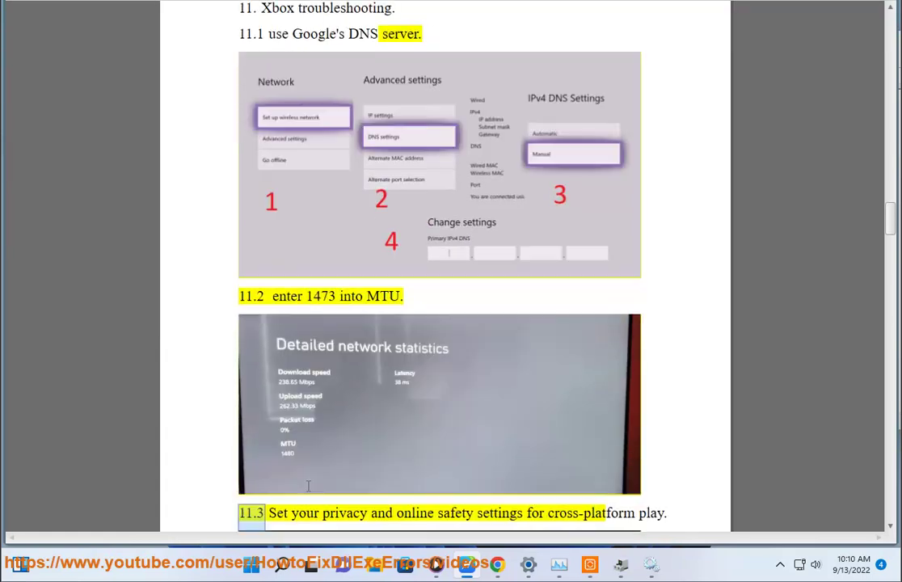
{"action": "scroll", "coordinate": [348, 445], "scroll_direction": "down", "scroll_amount": 7}
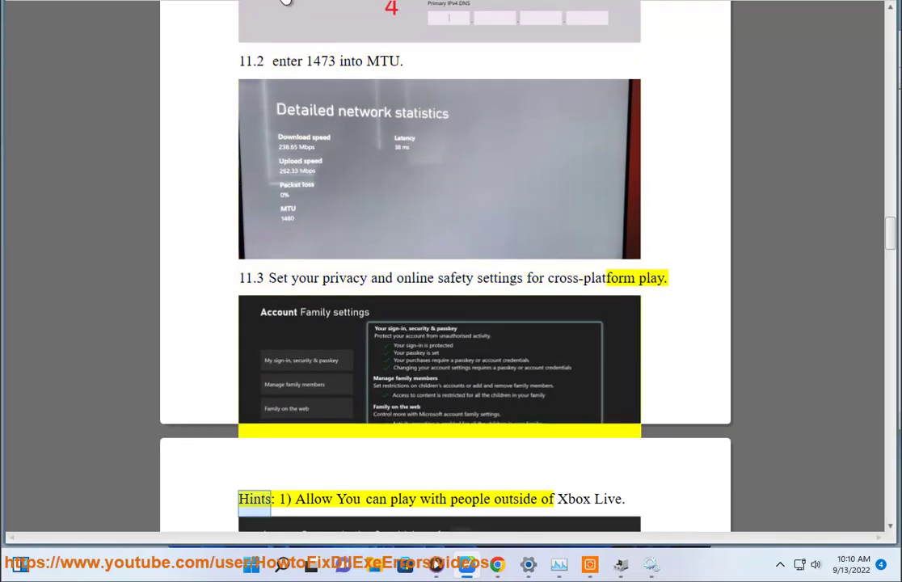
Switch to Chrome, search Google for GOOGLE DNS and look through the results for the IPv4 server addresses
{"action": "left_click", "coordinate": [498, 564]}
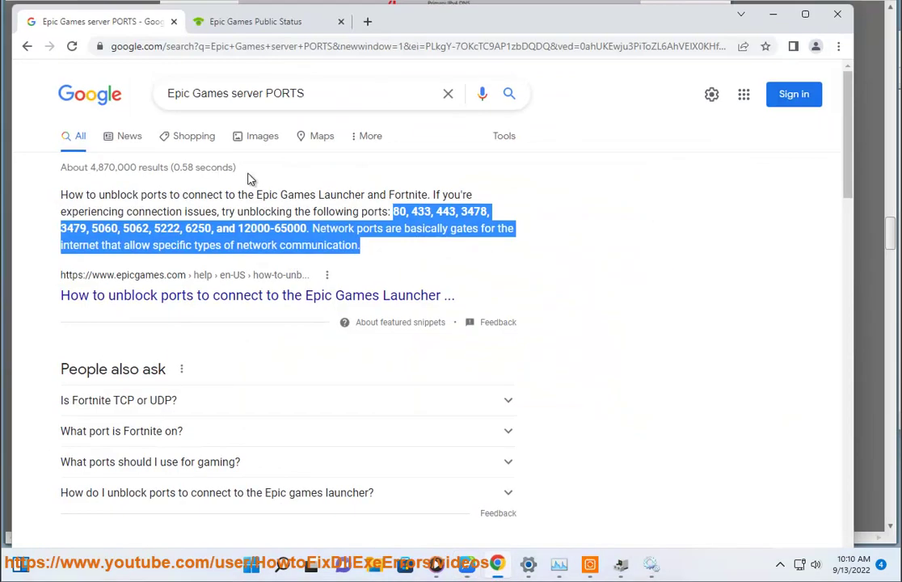
{"action": "left_click", "coordinate": [448, 93]}
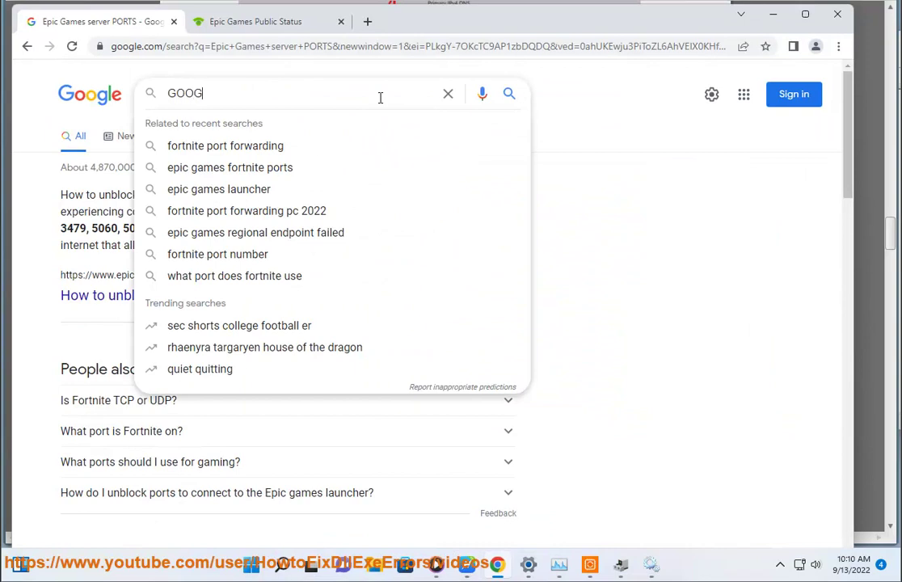
{"action": "type", "text": "GOOGLE DNS"}
{"action": "key", "text": "Return"}
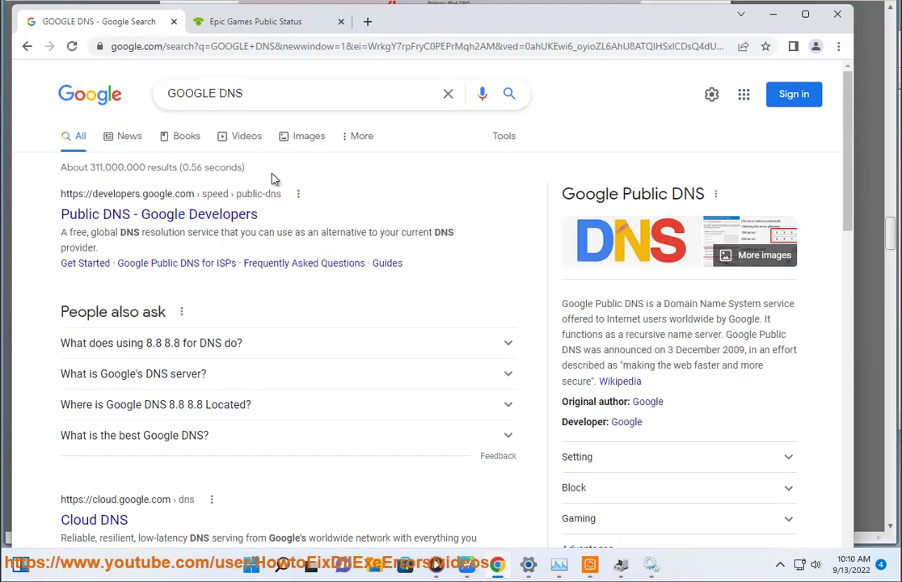
{"action": "scroll", "coordinate": [329, 323], "scroll_direction": "down", "scroll_amount": 3}
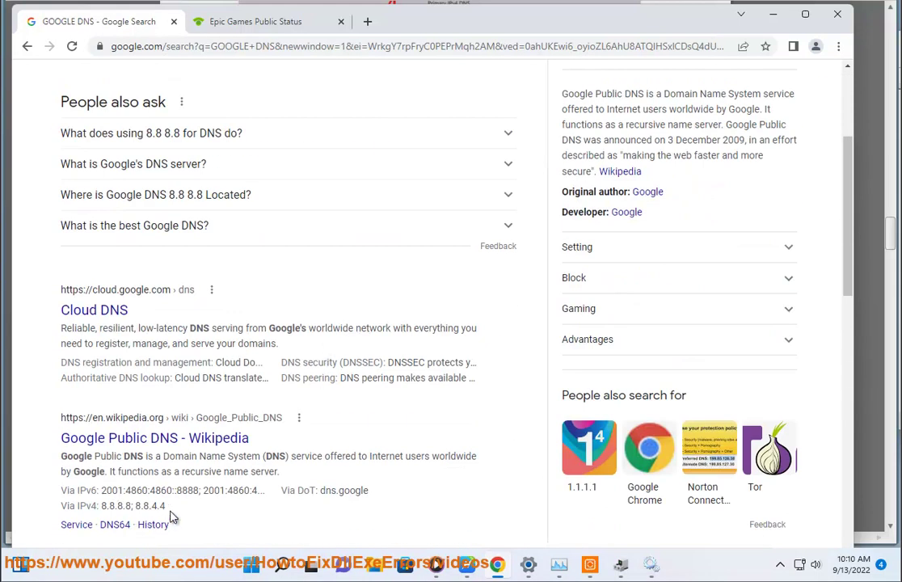
Search Google for GOOGLE DNS NUMBER, highlight the IPv4 and IPv6 server addresses in the answer, and return to the guide
{"action": "left_click_drag", "start_coordinate": [168, 509], "coordinate": [60, 515]}
{"action": "left_click", "coordinate": [216, 492]}
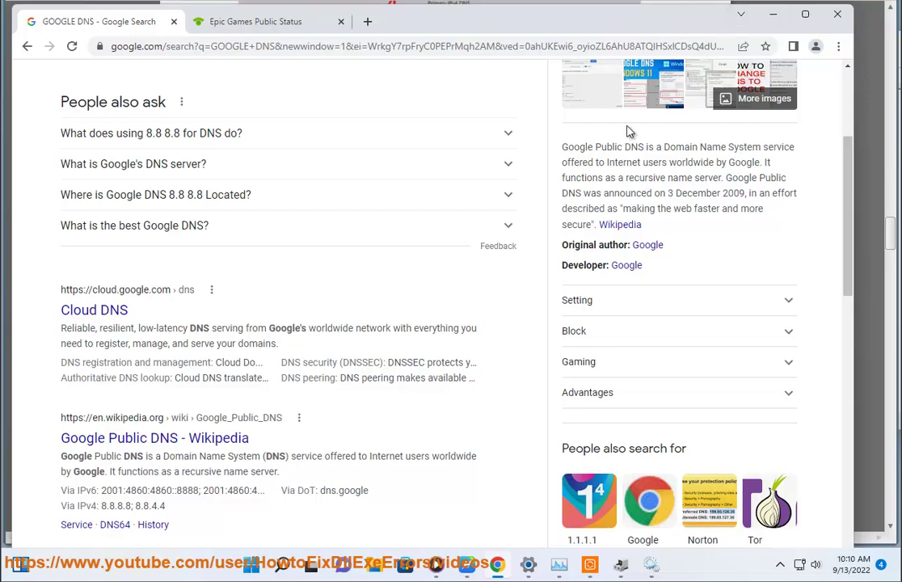
{"action": "scroll", "coordinate": [235, 110], "scroll_direction": "up", "scroll_amount": 3}
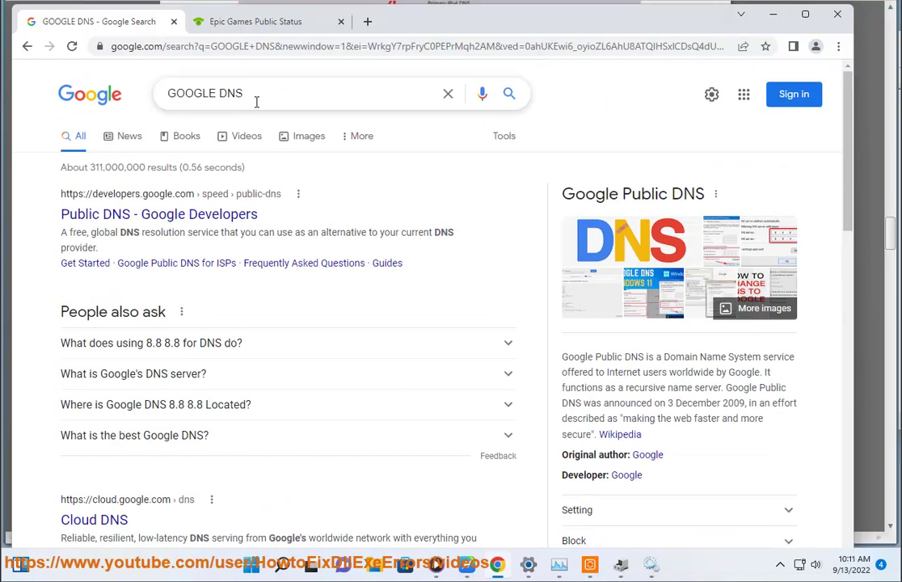
{"action": "left_click", "coordinate": [267, 95]}
{"action": "type", "text": "NUMBER"}
{"action": "key", "text": "Return"}
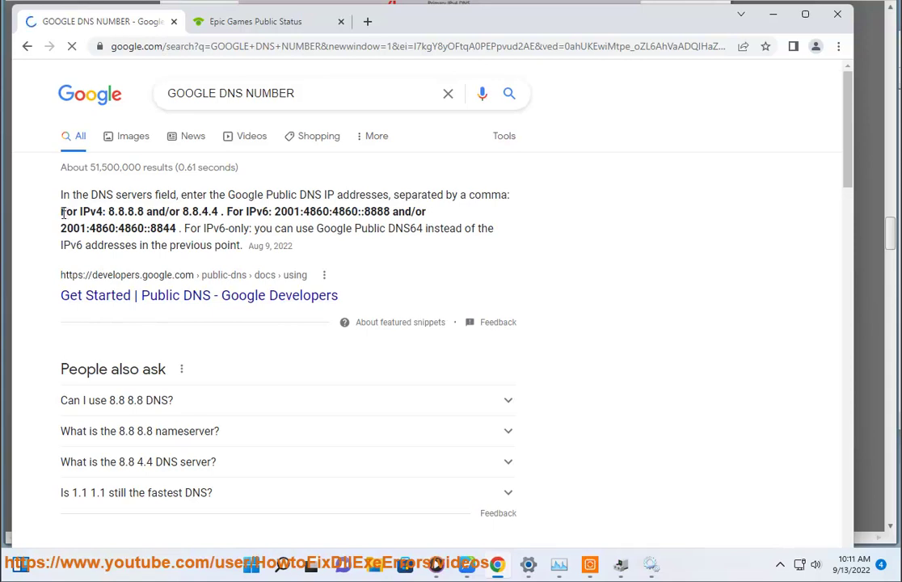
{"action": "left_click_drag", "start_coordinate": [63, 213], "coordinate": [185, 229]}
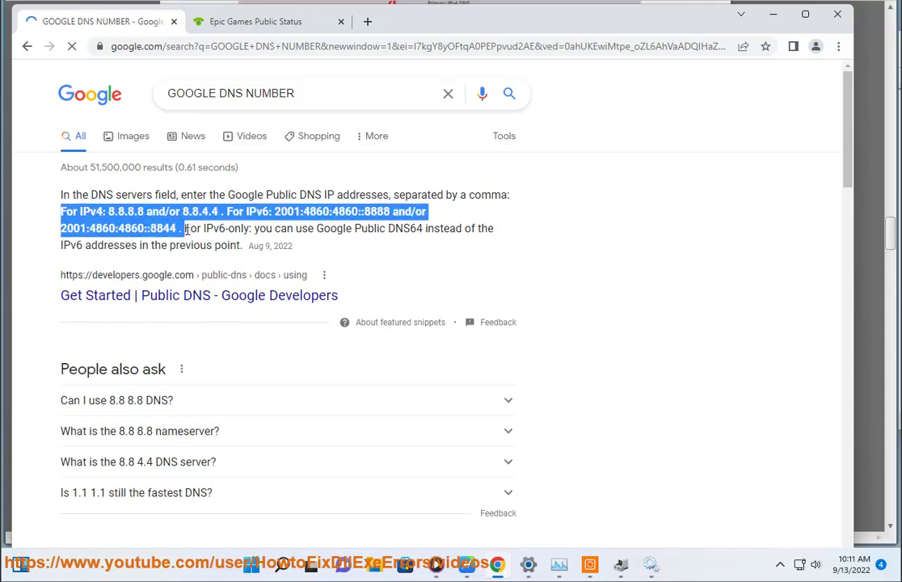
{"action": "left_click", "coordinate": [775, 15]}
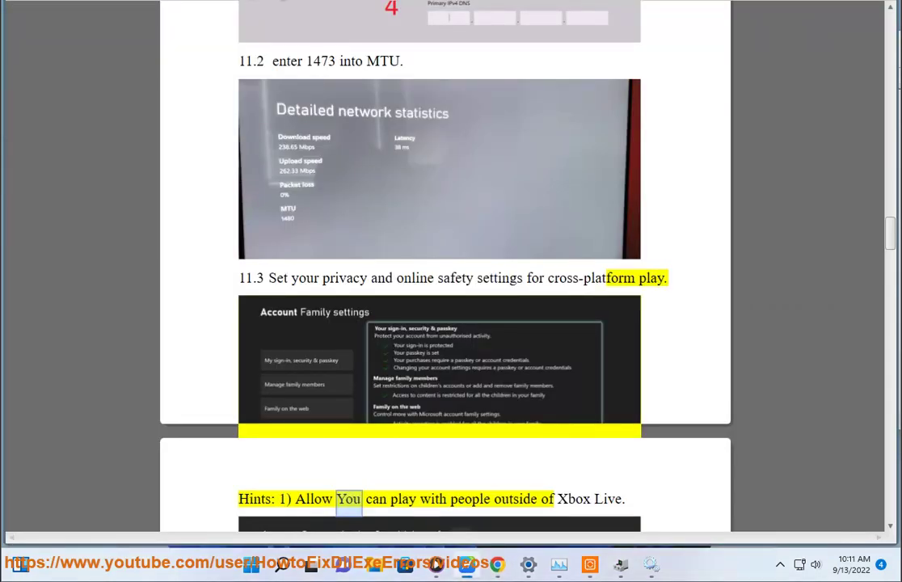
Read the guide's hints on Xbox Live communication settings, clearing the Xbox cache and PlayStation troubleshooting
{"action": "scroll", "coordinate": [512, 361], "scroll_direction": "down", "scroll_amount": 2}
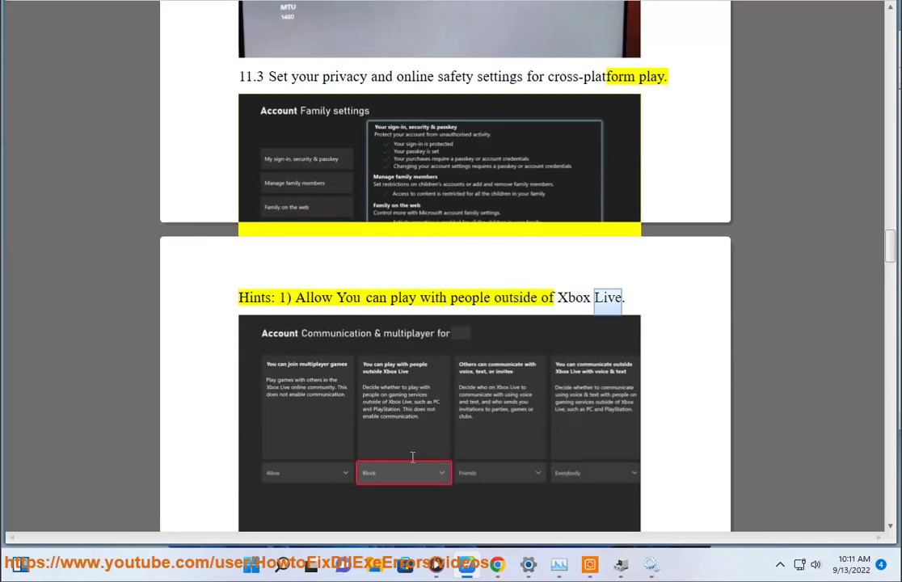
{"action": "scroll", "coordinate": [389, 453], "scroll_direction": "down", "scroll_amount": 3}
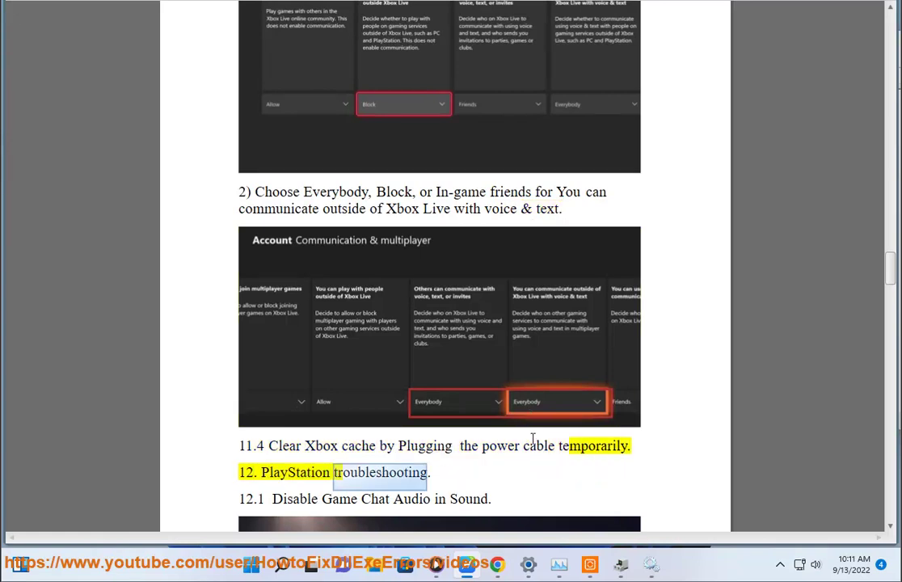
{"action": "scroll", "coordinate": [531, 440], "scroll_direction": "down", "scroll_amount": 5}
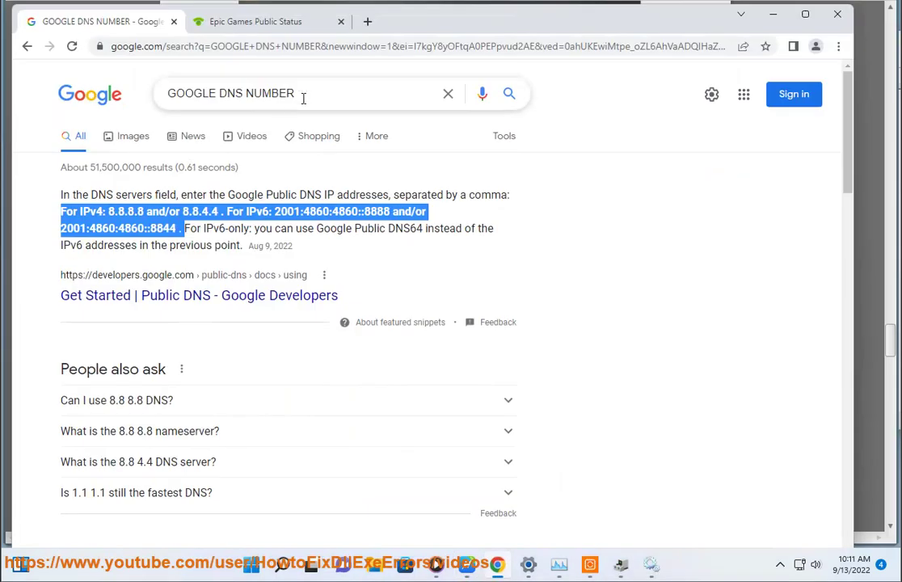
Switch to Chrome, search Google for BEST DNS FOR GAMING, highlight the list of DNS servers, and return to the guide
{"action": "triple_click", "coordinate": [340, 93]}
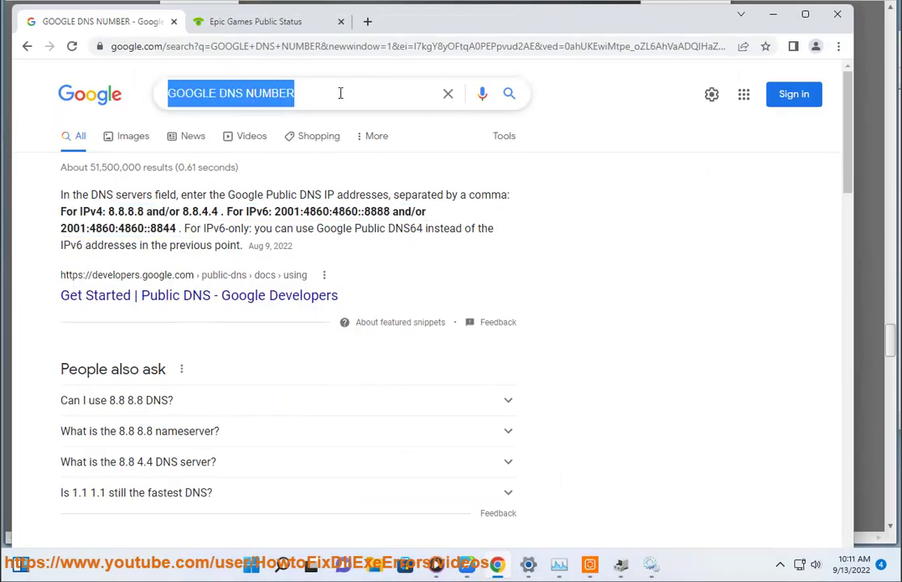
{"action": "left_click", "coordinate": [448, 93]}
{"action": "type", "text": "BEST"}
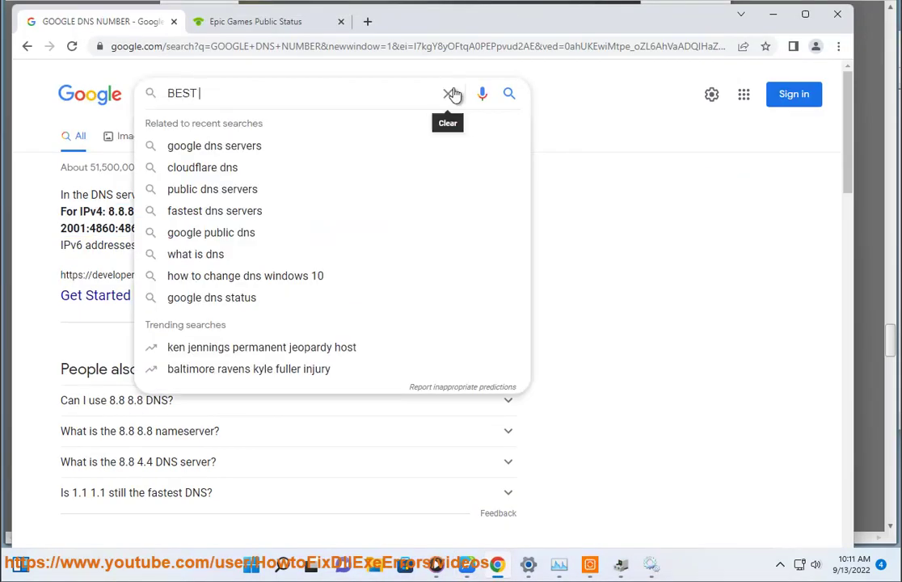
{"action": "type", "text": " DNS FOR GAMING"}
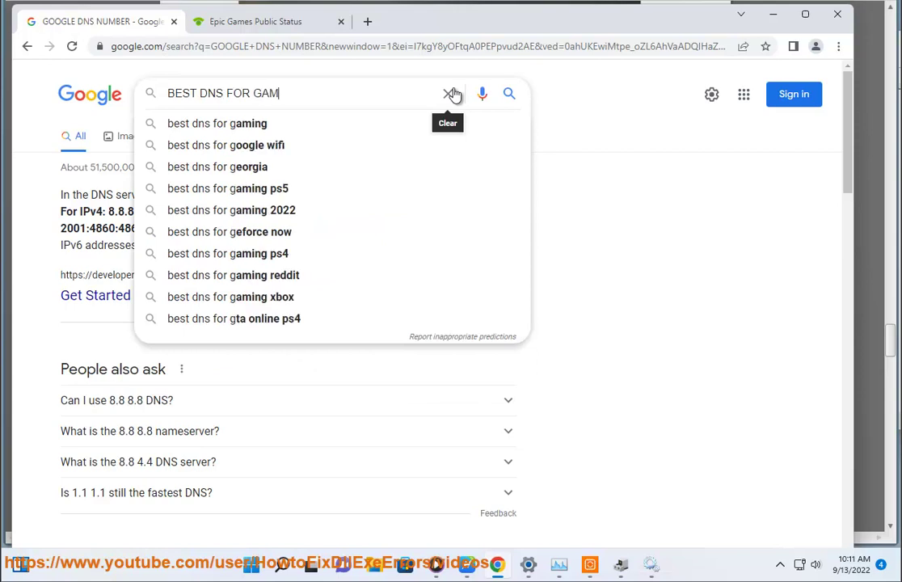
{"action": "key", "text": "Return"}
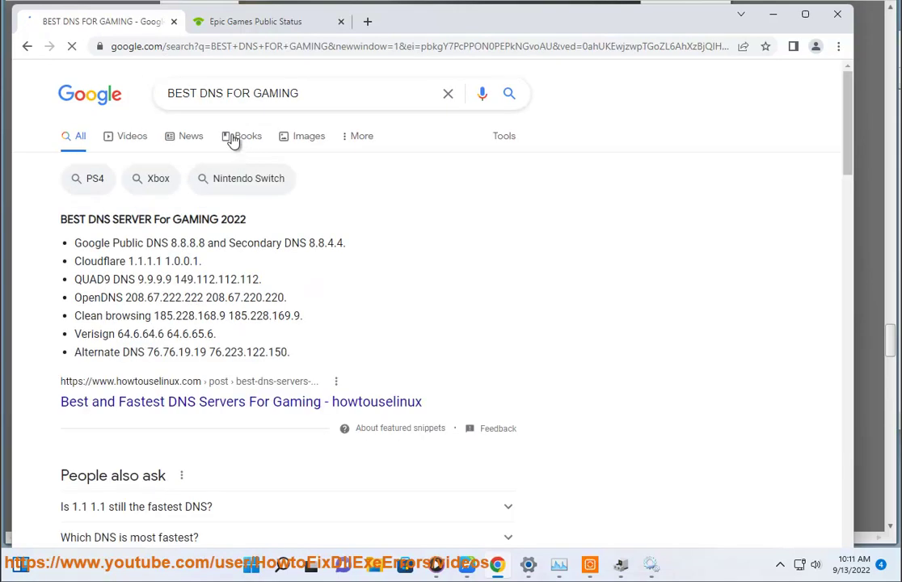
{"action": "left_click_drag", "start_coordinate": [291, 353], "coordinate": [48, 228]}
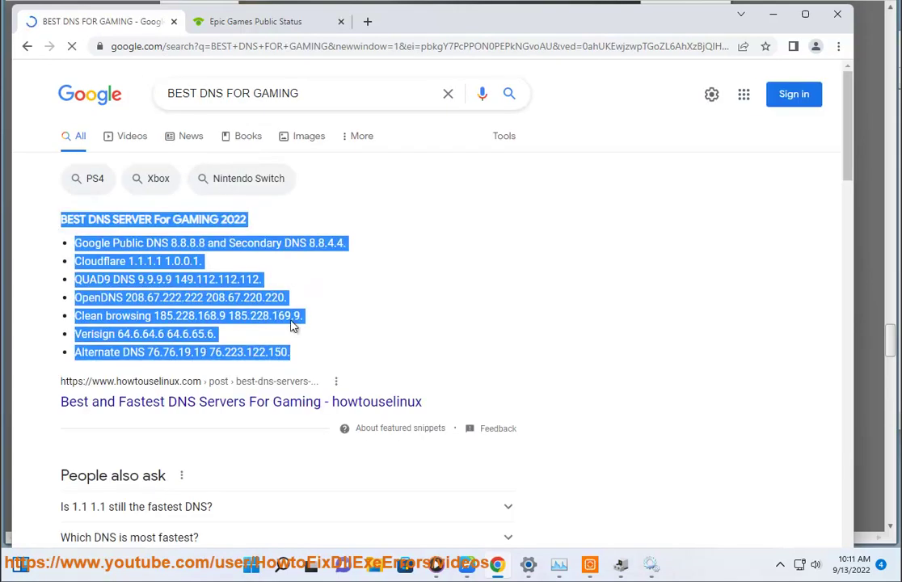
{"action": "left_click", "coordinate": [774, 15]}
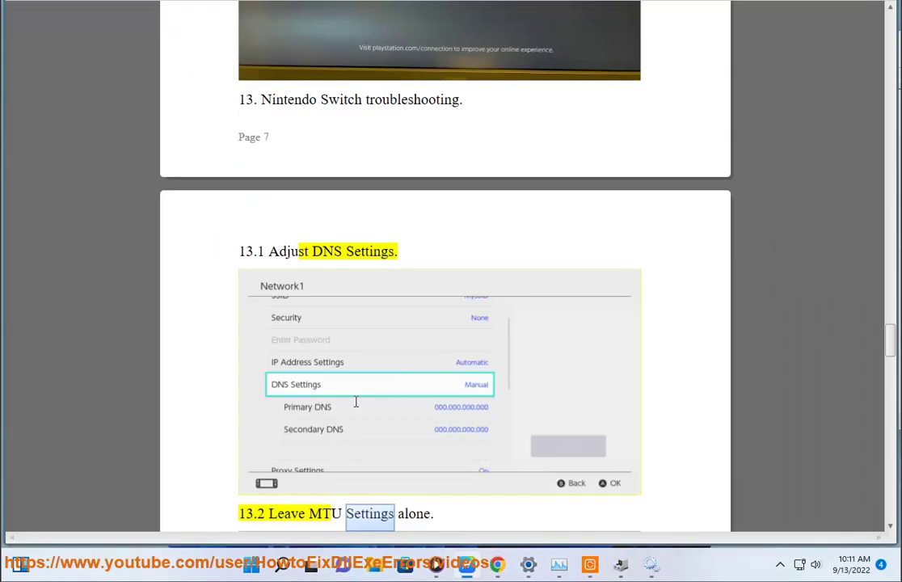
Read the guide's Nintendo Switch MTU and proxy items, the Mac microphone permission item and the router UPnP item
{"action": "scroll", "coordinate": [387, 284], "scroll_direction": "down", "scroll_amount": 5}
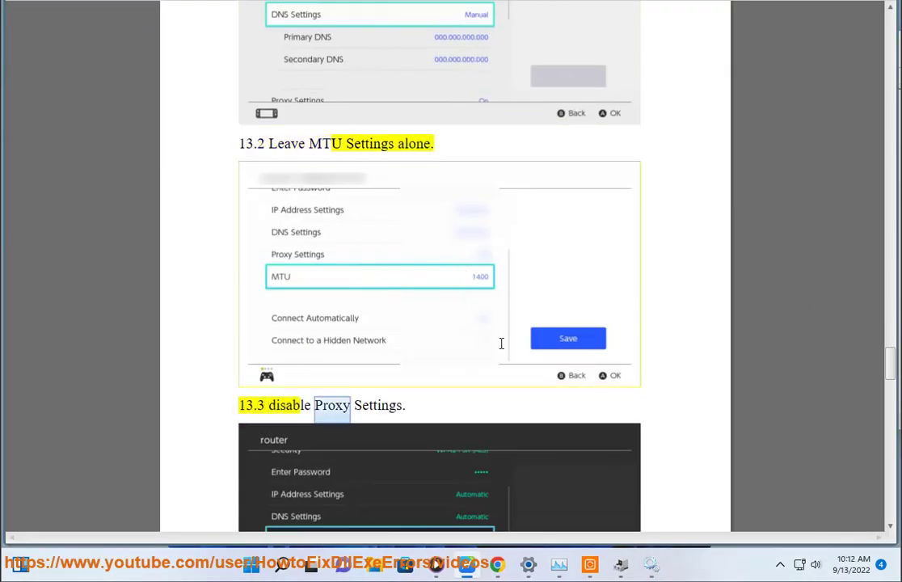
{"action": "scroll", "coordinate": [517, 368], "scroll_direction": "down", "scroll_amount": 1}
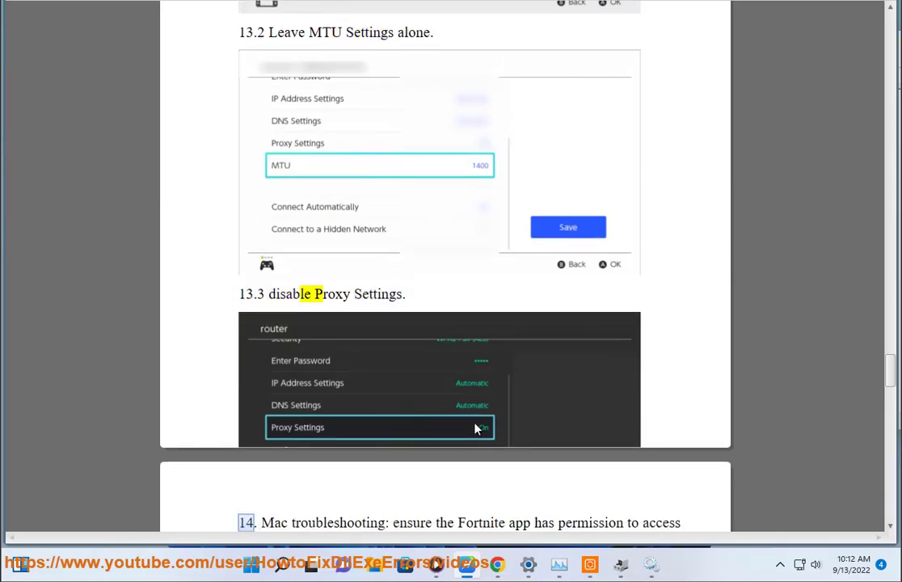
{"action": "scroll", "coordinate": [478, 428], "scroll_direction": "down", "scroll_amount": 3}
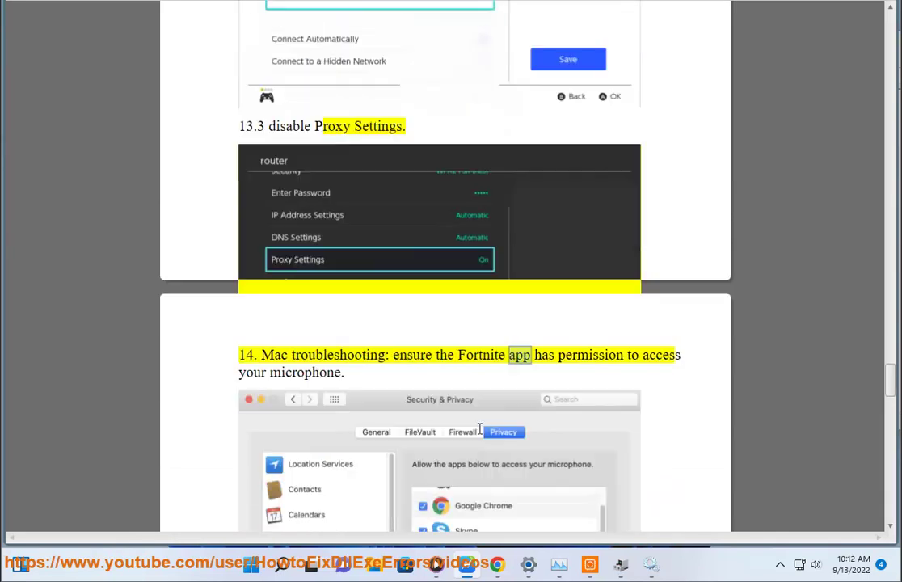
{"action": "scroll", "coordinate": [501, 461], "scroll_direction": "down", "scroll_amount": 1}
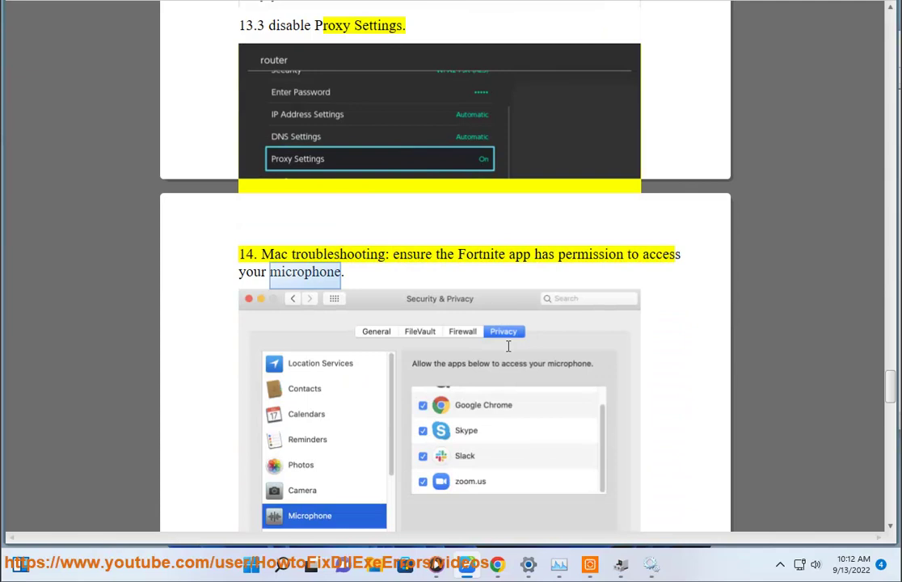
{"action": "scroll", "coordinate": [513, 364], "scroll_direction": "down", "scroll_amount": 3}
{"action": "scroll", "coordinate": [512, 396], "scroll_direction": "down", "scroll_amount": 2}
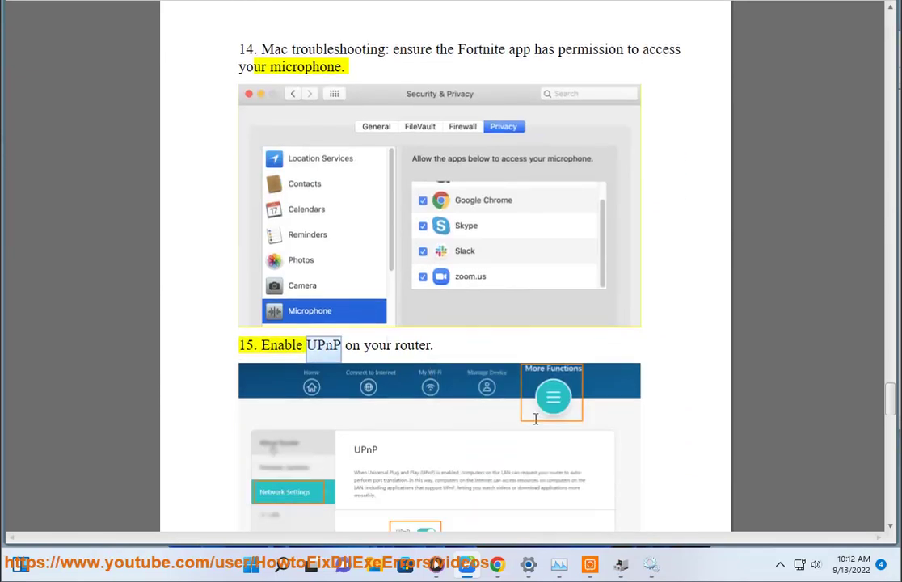
{"action": "scroll", "coordinate": [395, 204], "scroll_direction": "down", "scroll_amount": 2}
{"action": "scroll", "coordinate": [394, 204], "scroll_direction": "down", "scroll_amount": 6}
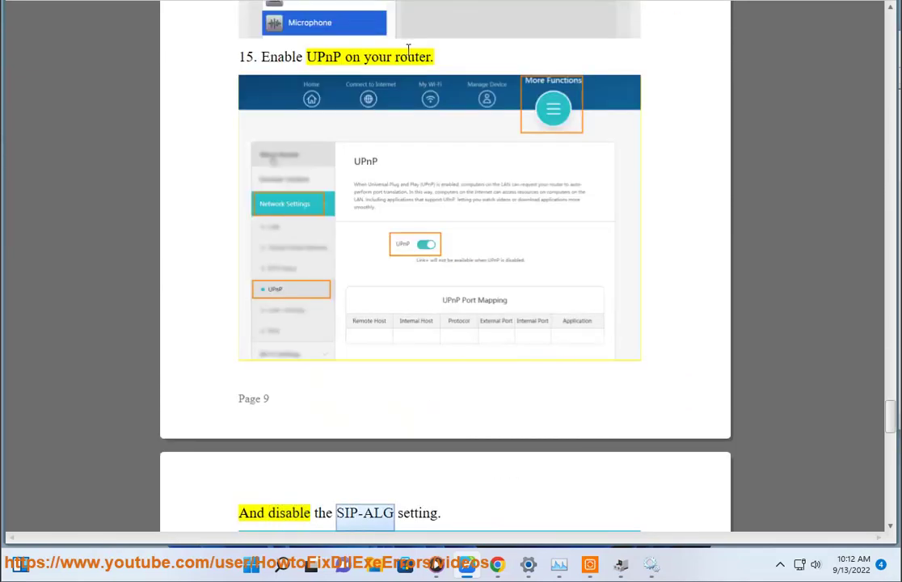
Switch to Chrome, search Google for LOG INTO router ADMIN, and highlight the heading of the router login instructions
{"action": "left_click", "coordinate": [498, 563]}
{"action": "left_click", "coordinate": [446, 95]}
{"action": "type", "text": "LOG INTO "}
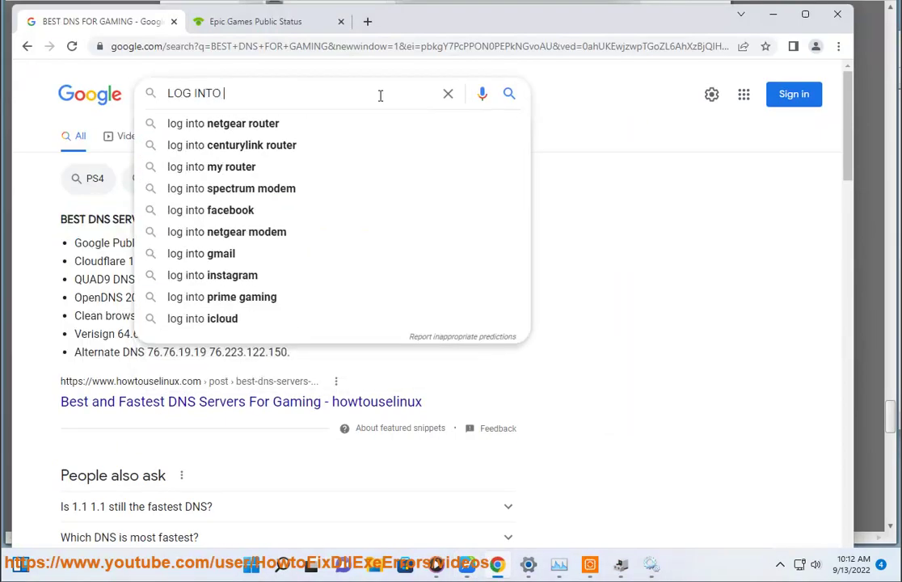
{"action": "type", "text": "router AD"}
{"action": "key", "text": "Return"}
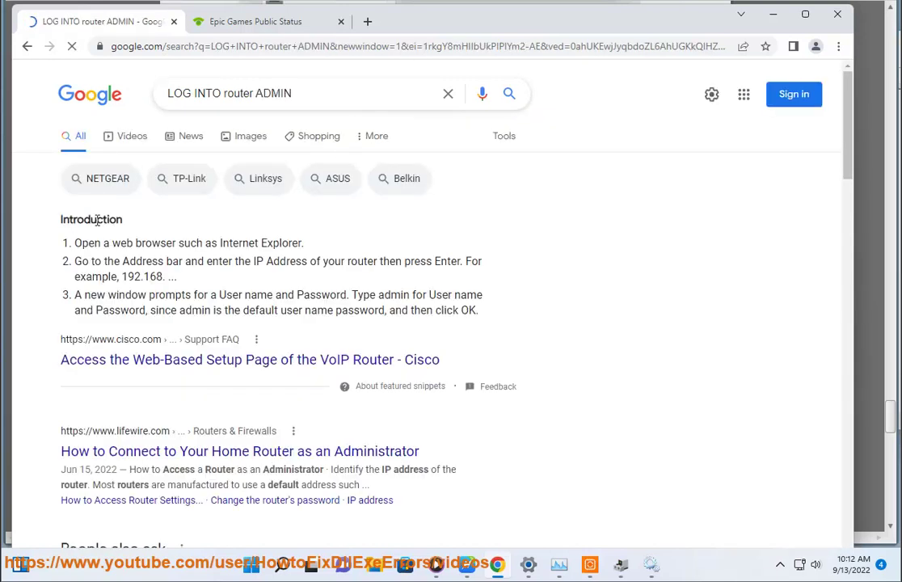
{"action": "double_click", "coordinate": [98, 219]}
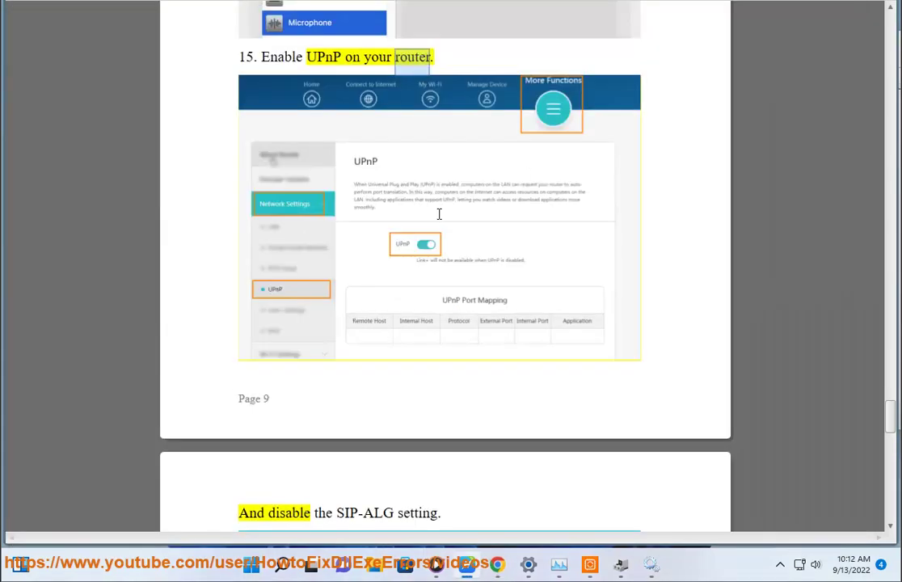
Read the guide's items on disabling the SIP-ALG setting, downloading the latest game updates and updating the device or system
{"action": "scroll", "coordinate": [505, 210], "scroll_direction": "down", "scroll_amount": 5}
{"action": "scroll", "coordinate": [471, 327], "scroll_direction": "down", "scroll_amount": 1}
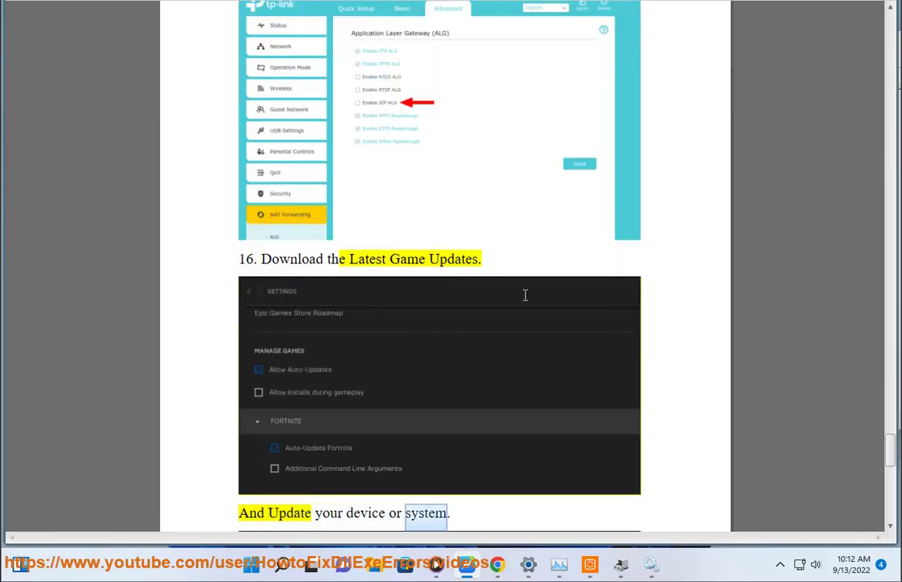